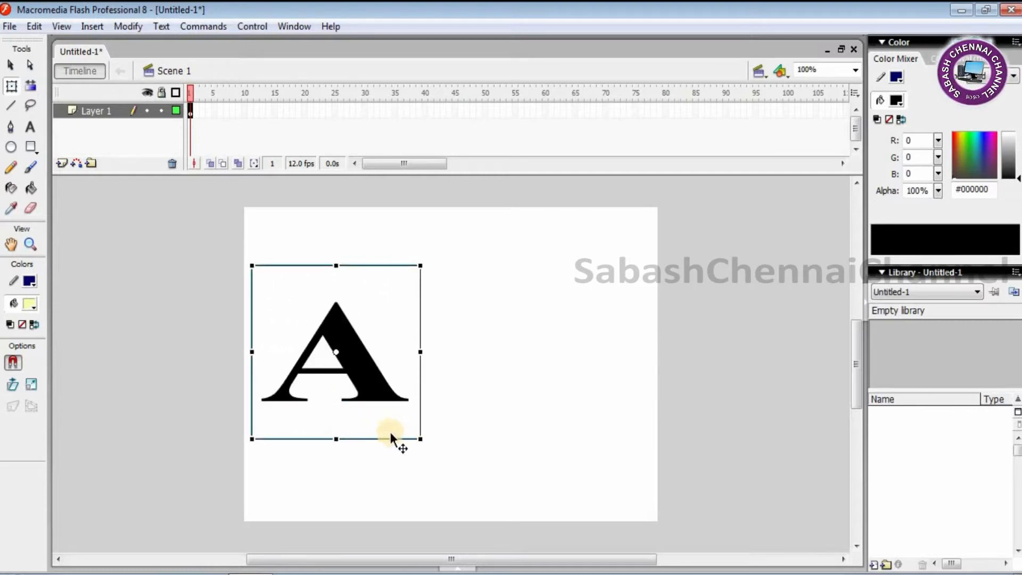
Step: Insert a keyframe at frame 60 and replace its letter A with the number 2
click(543, 110)
key(F6)
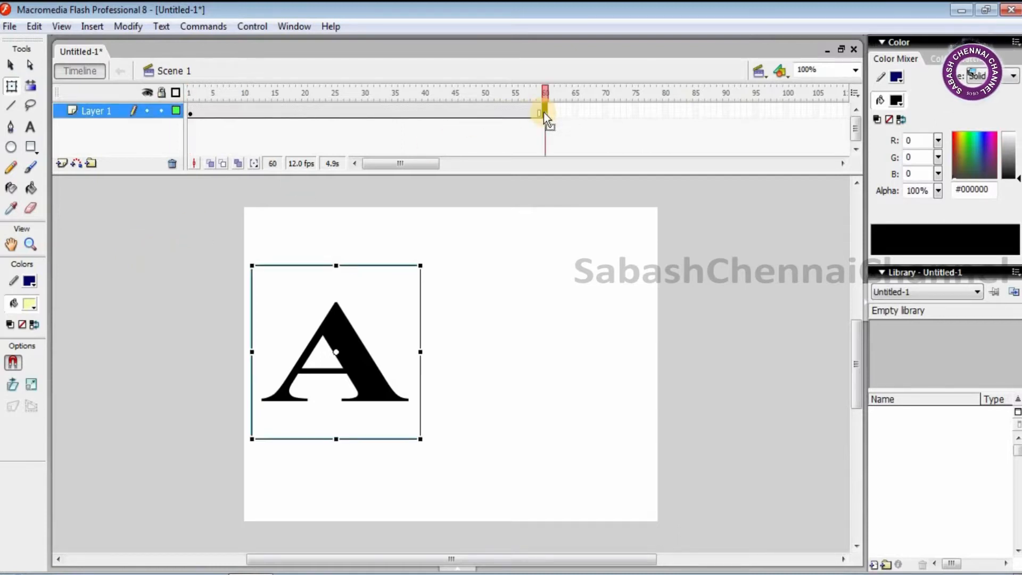
click(31, 128)
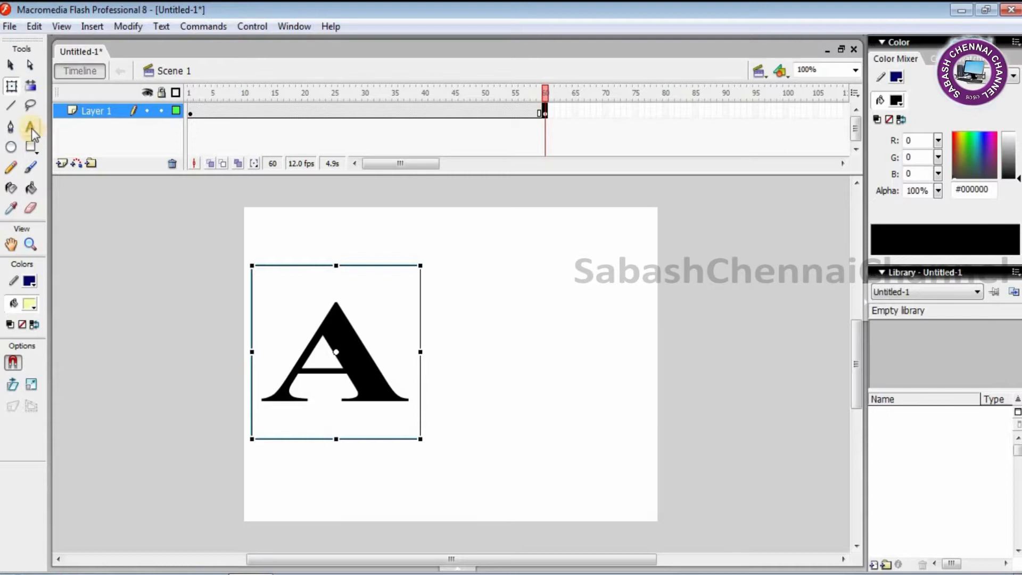
drag(401, 362, 300, 352)
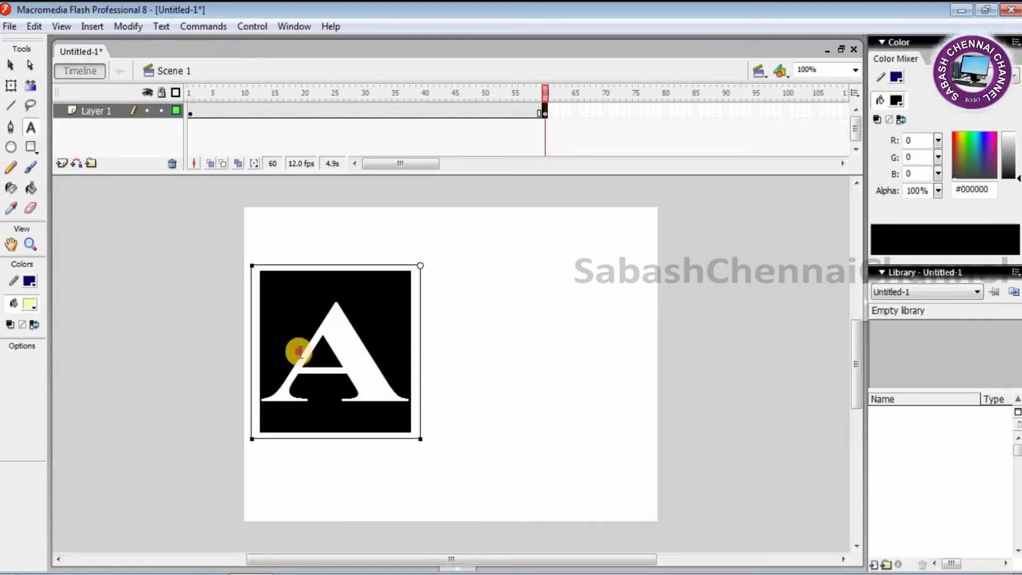
text(2)
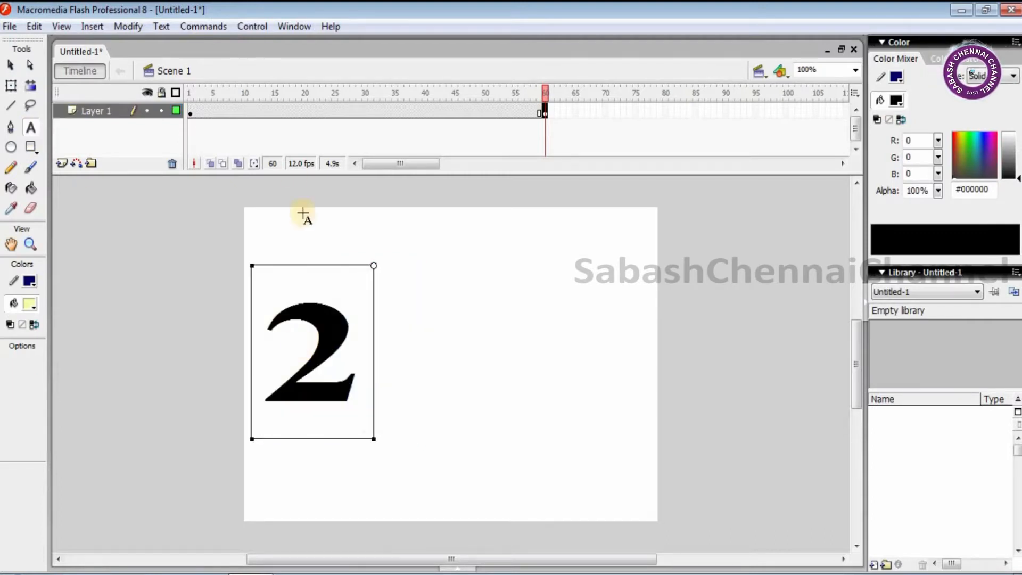
click(190, 110)
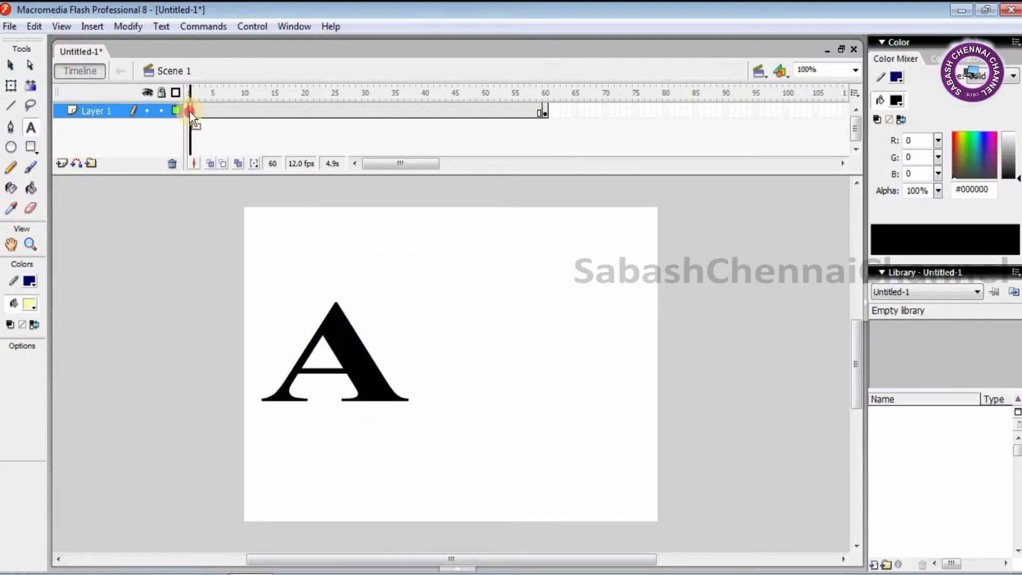
click(546, 114)
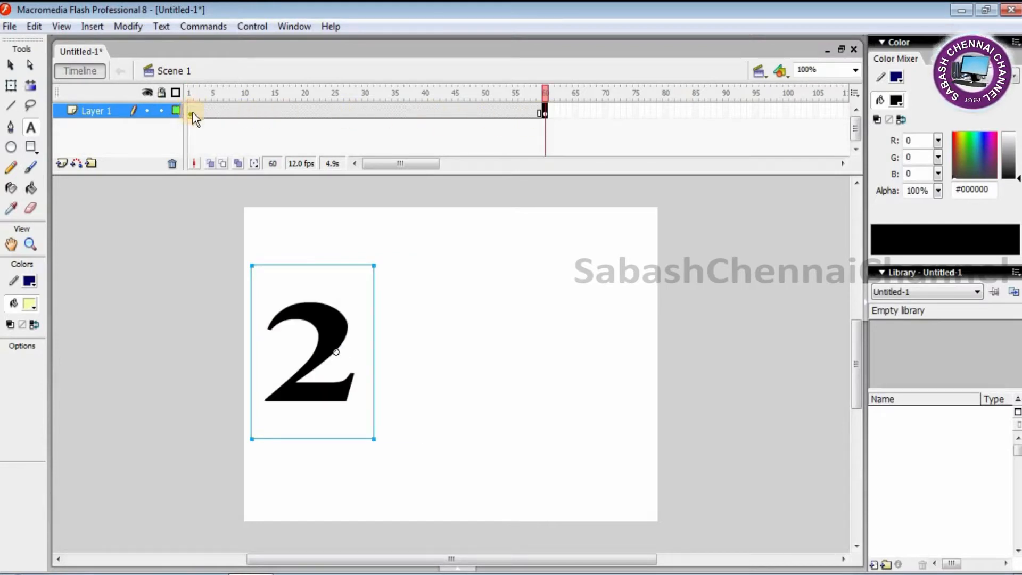
click(193, 113)
Step: Widen the 2 in frame 60 with Free Transform and reposition it to roughly match the A in frame 1
click(544, 113)
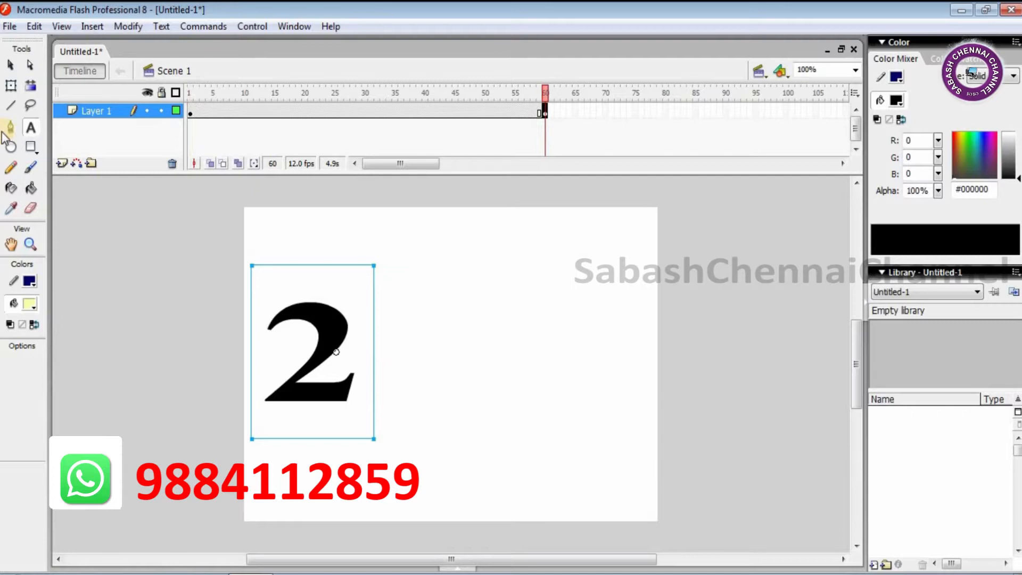
click(11, 86)
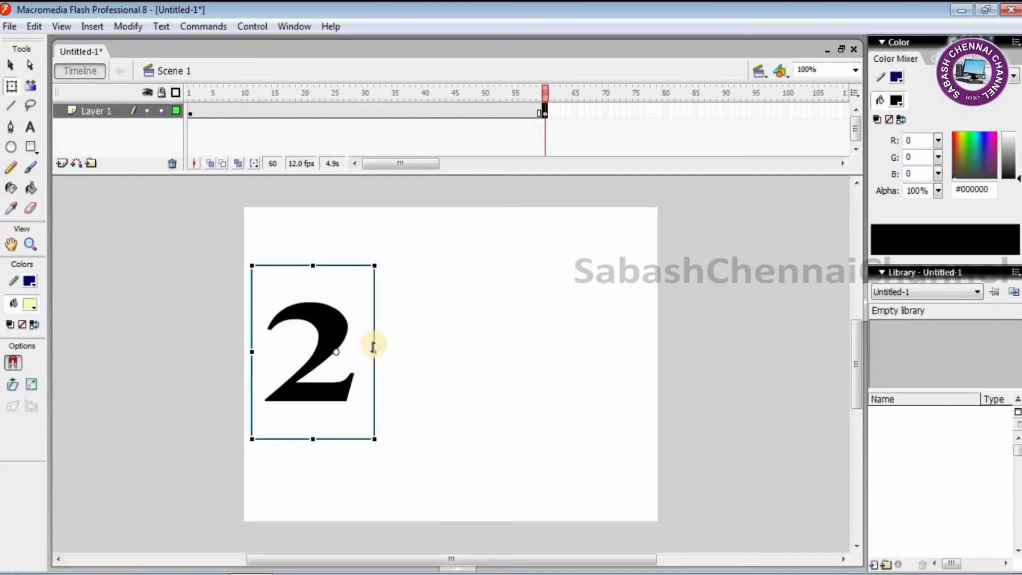
drag(376, 352, 402, 352)
drag(332, 362, 391, 334)
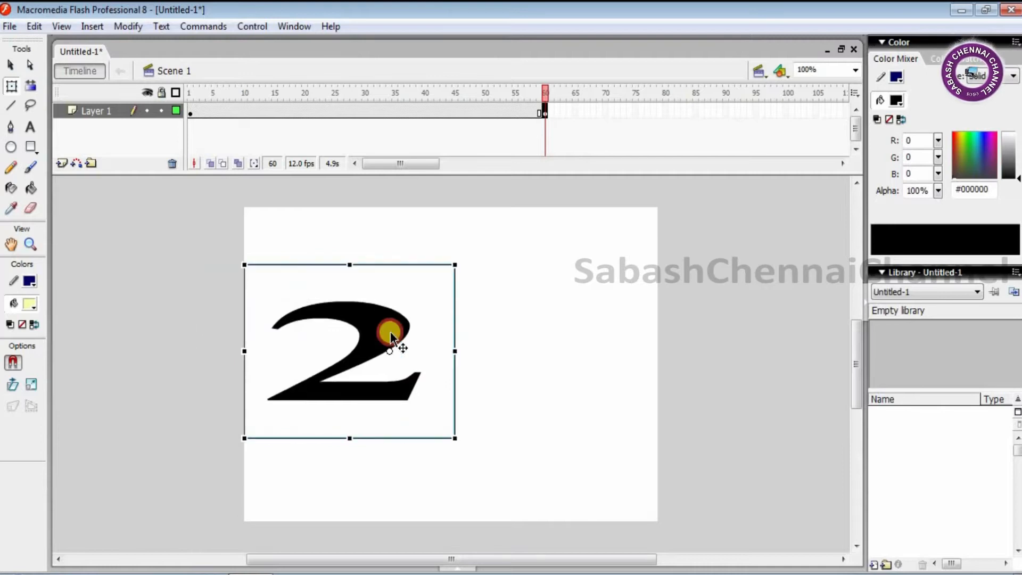
drag(457, 351, 450, 350)
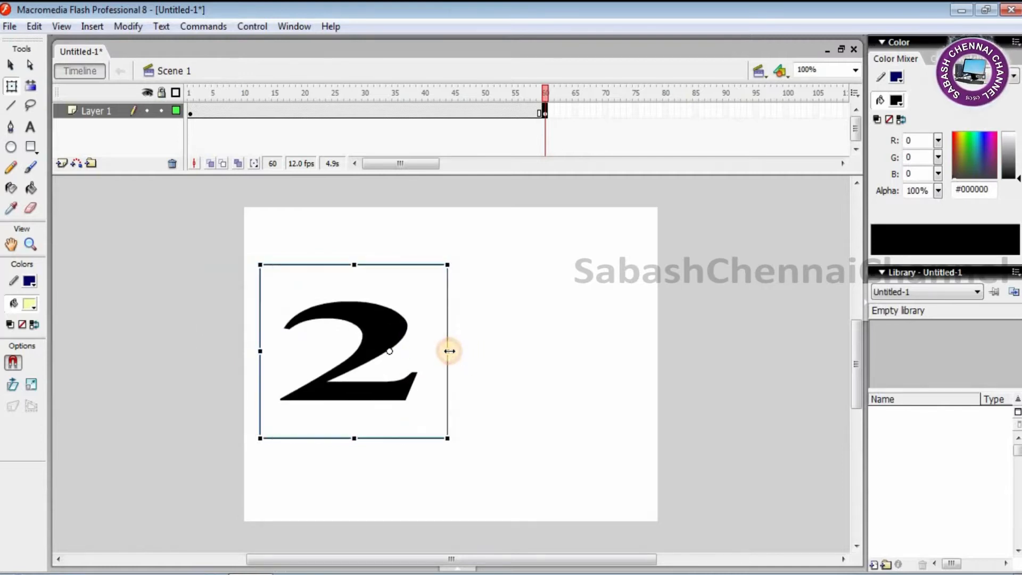
Step: Break apart the A in frame 1 and the 2 in frame 60 into editable shapes
click(191, 113)
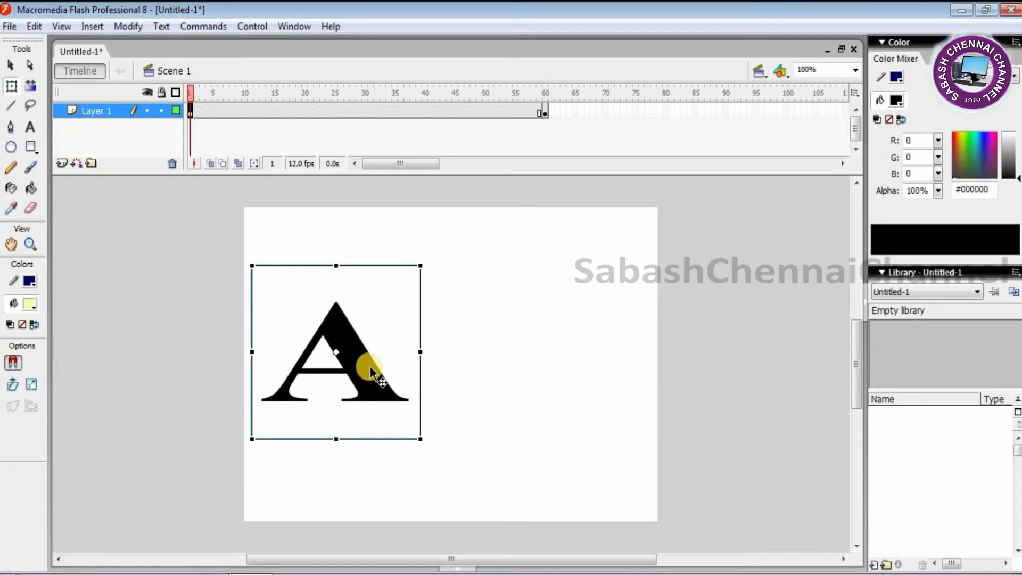
key(ctrl+b)
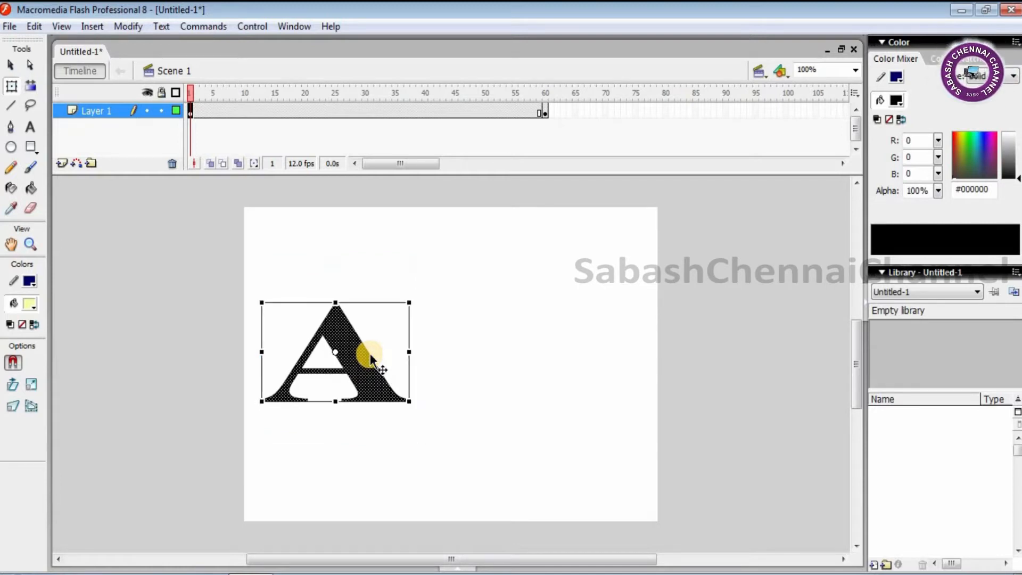
click(546, 112)
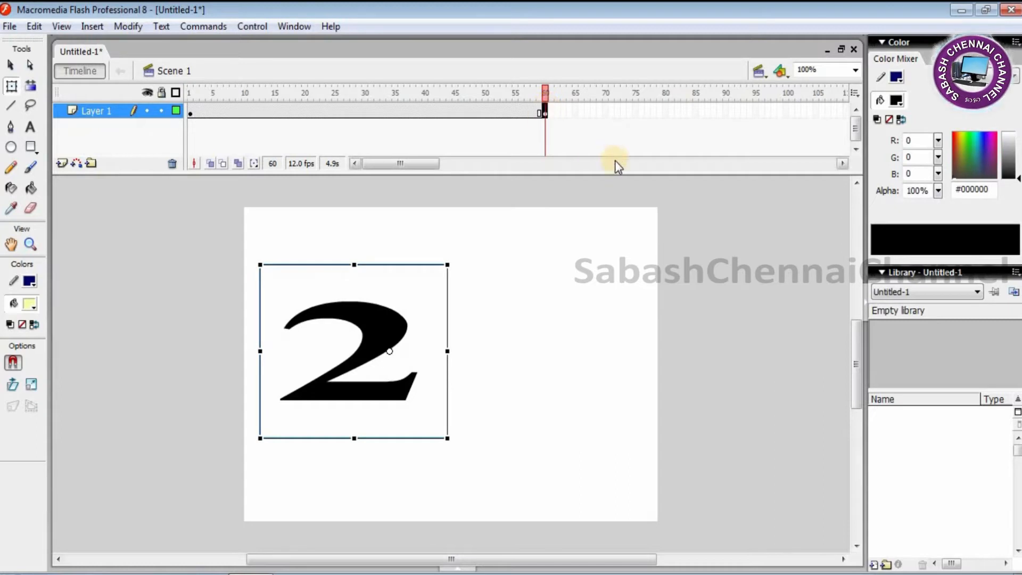
key(ctrl+b)
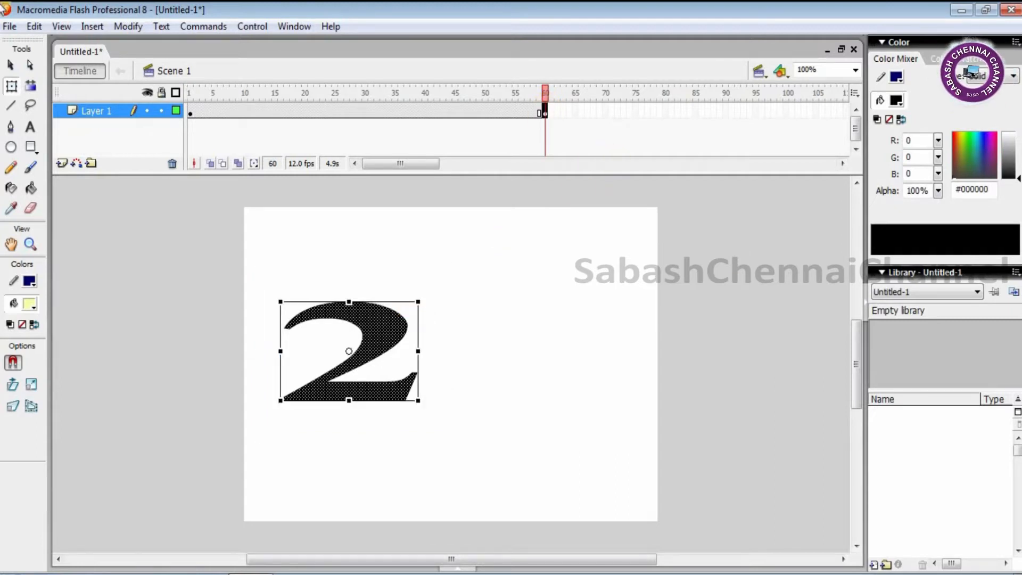
Step: Enlarge the 2 shape in frame 60 and the A shape in frame 1 to similar sizes
drag(415, 302, 443, 276)
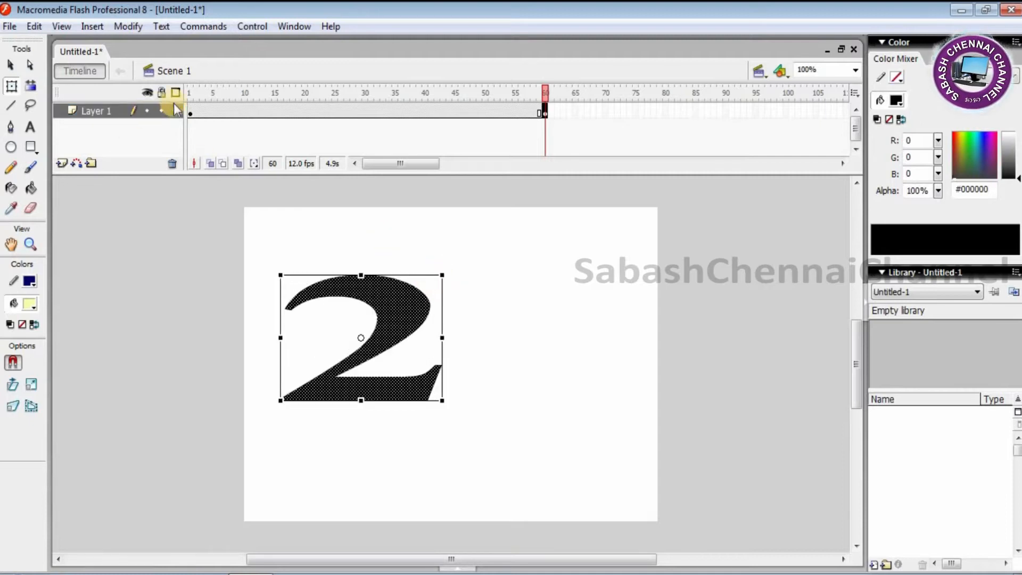
click(190, 110)
drag(409, 302, 434, 281)
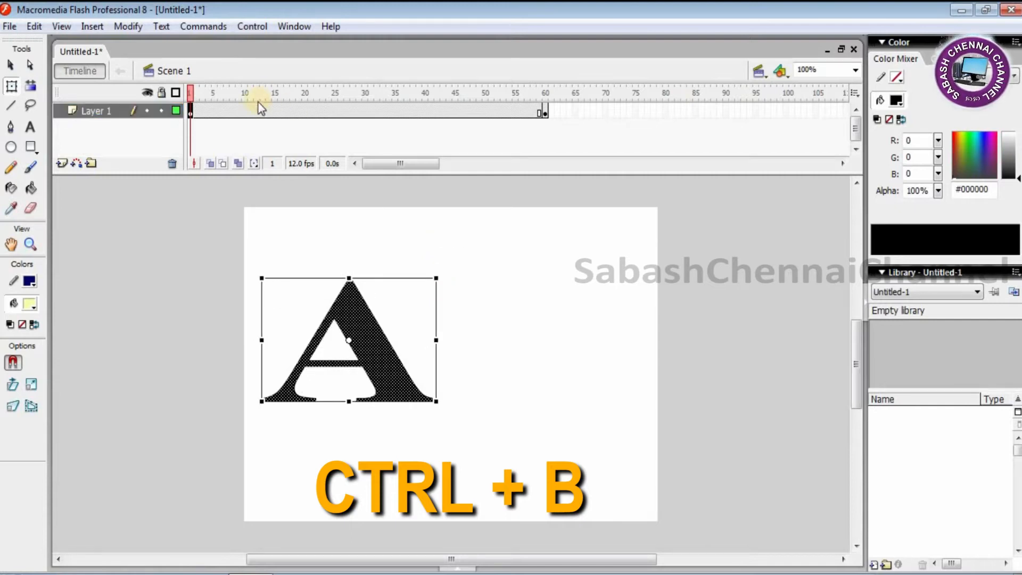
Step: Apply a Shape tween to the frames between frame 1 and frame 60
click(191, 110)
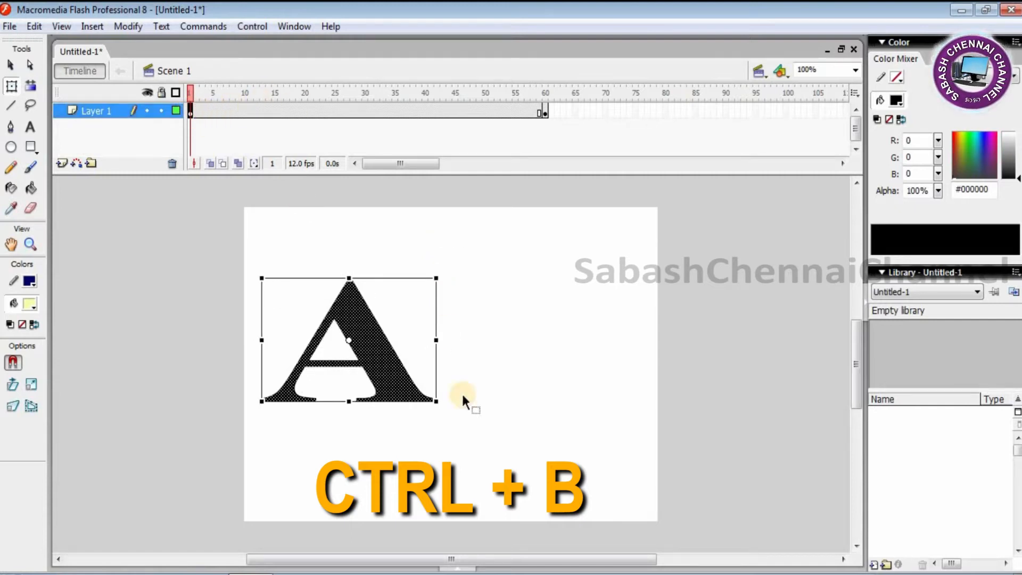
click(455, 568)
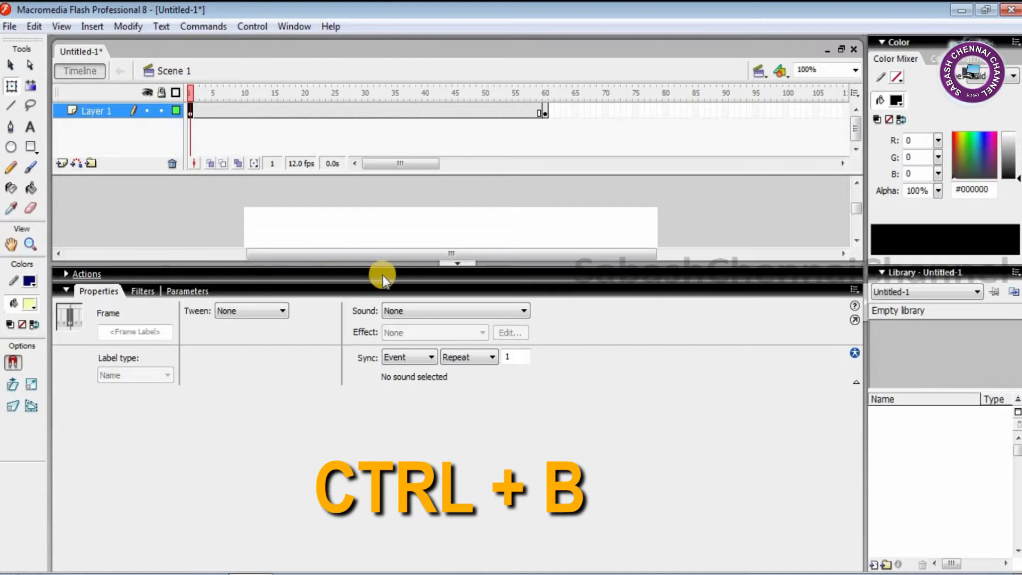
click(66, 290)
click(432, 563)
click(265, 500)
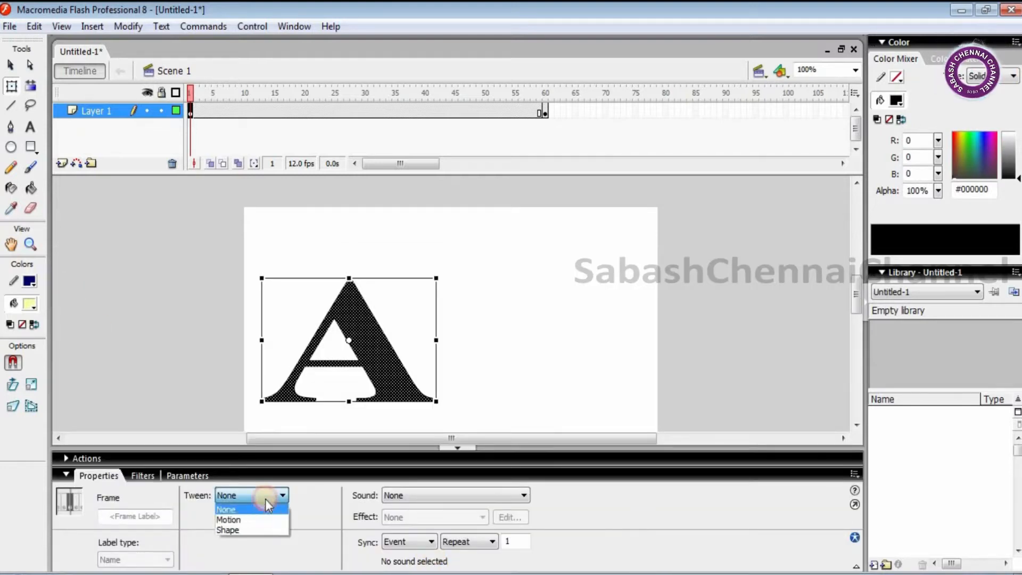
click(266, 530)
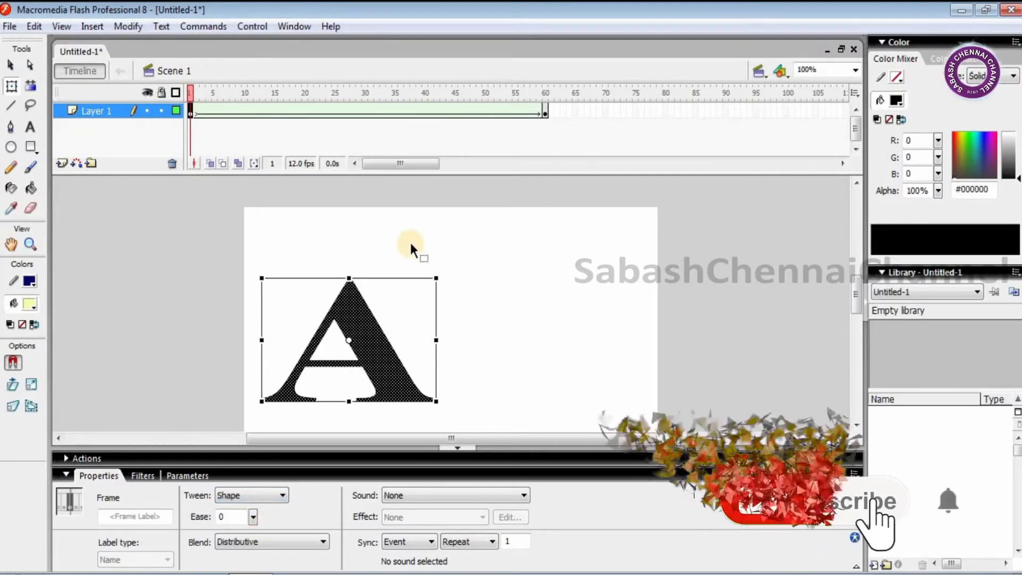
Step: Play the morph from A to 2 and inspect its in-between frames on the timeline
key(Return)
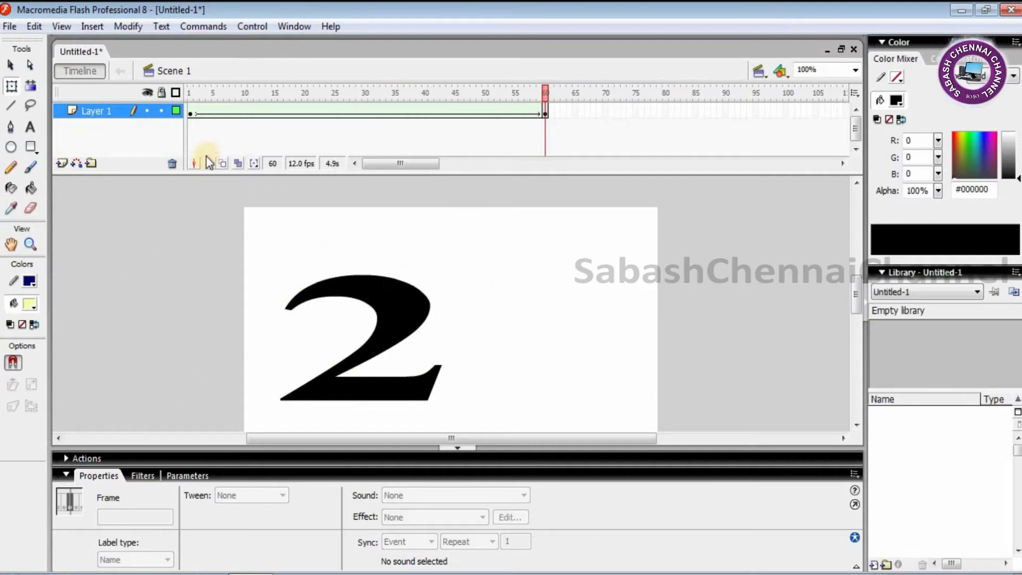
click(546, 113)
drag(497, 110, 220, 112)
click(420, 113)
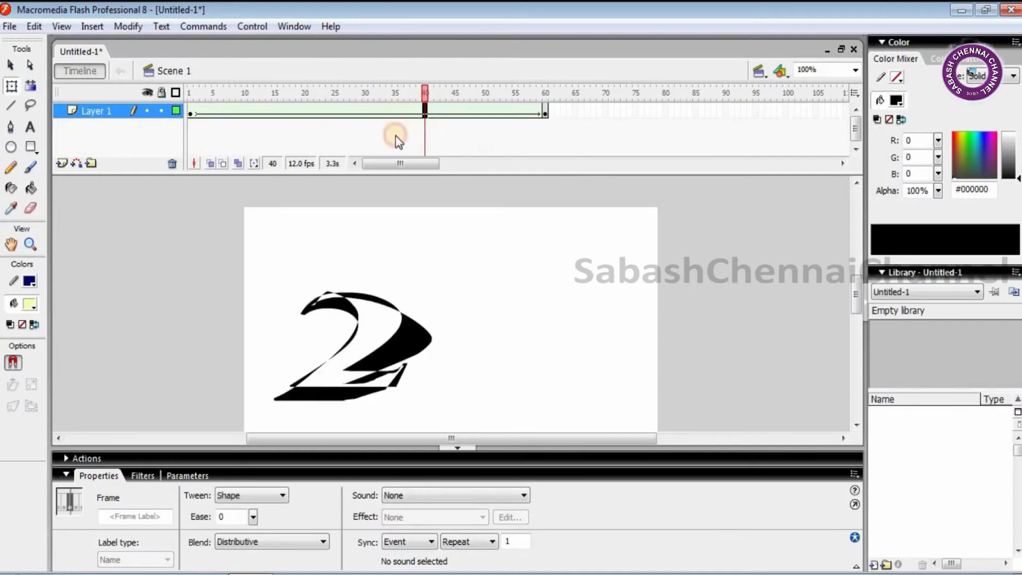
Step: Remove the shape tween from Layer 1 and clear the contents of all frames after frame 1
right_click(246, 110)
click(281, 120)
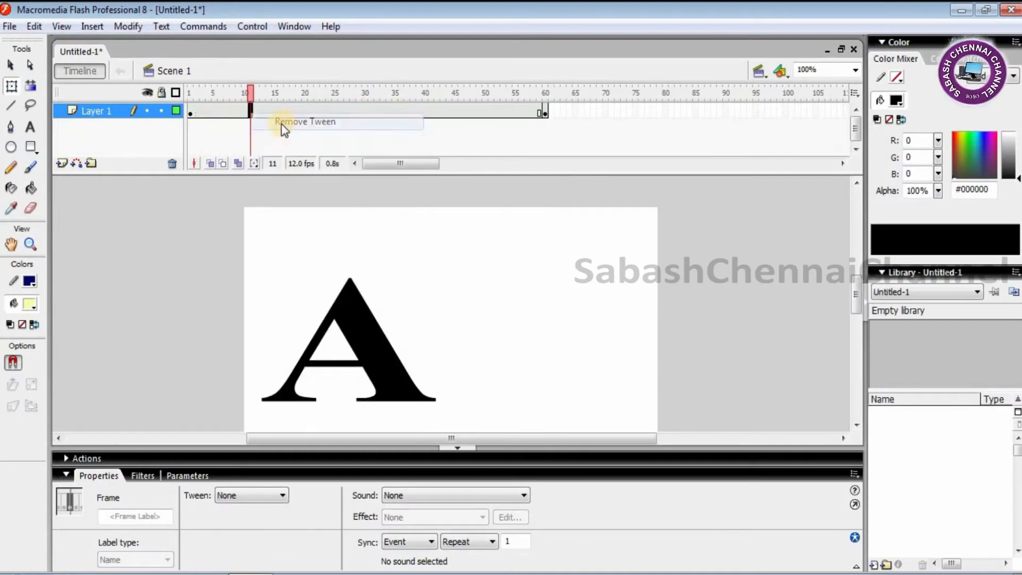
drag(570, 113, 197, 111)
right_click(218, 110)
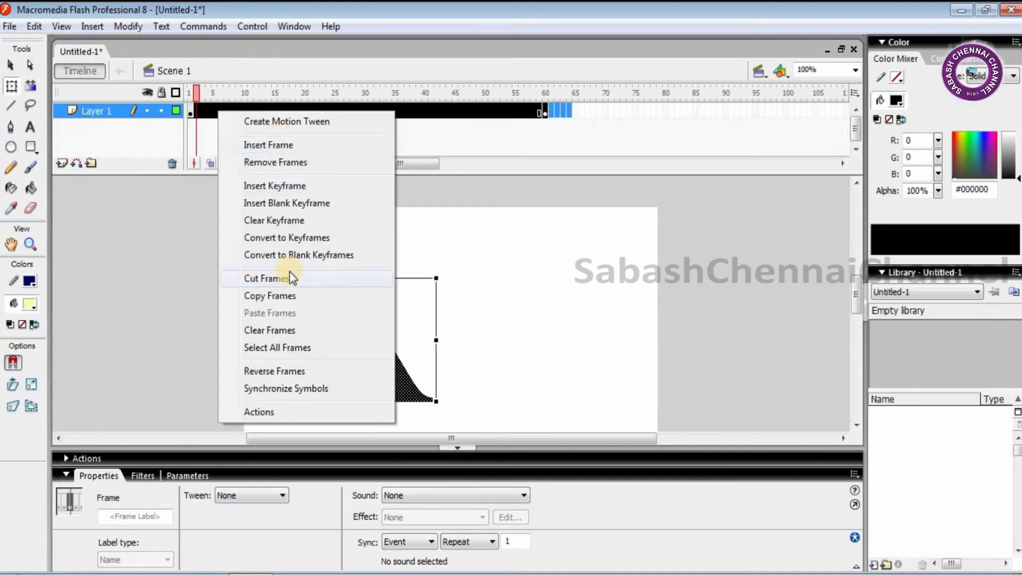
click(302, 330)
Step: Clear the empty keyframe at frame 2
click(196, 113)
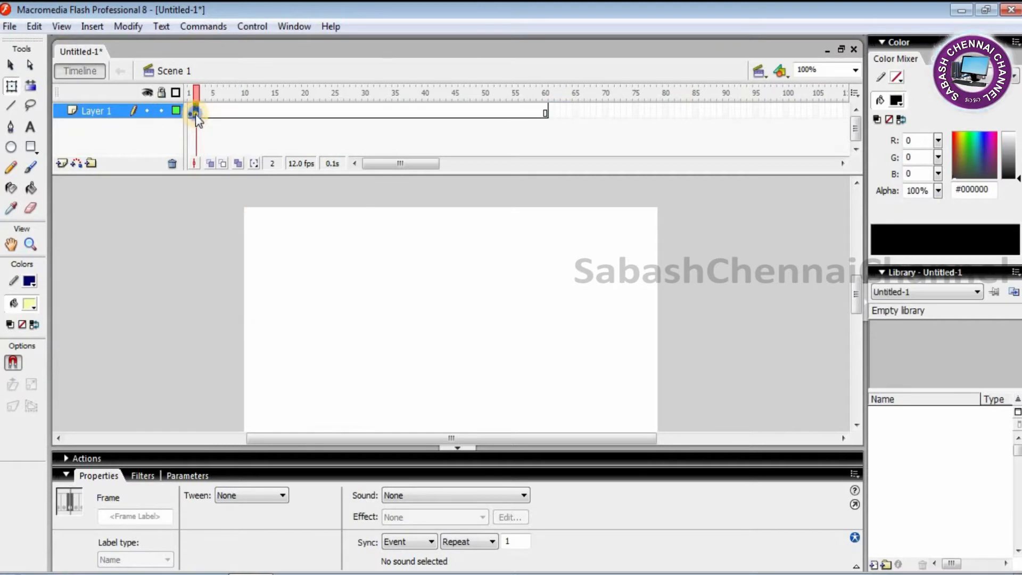
right_click(196, 114)
click(270, 224)
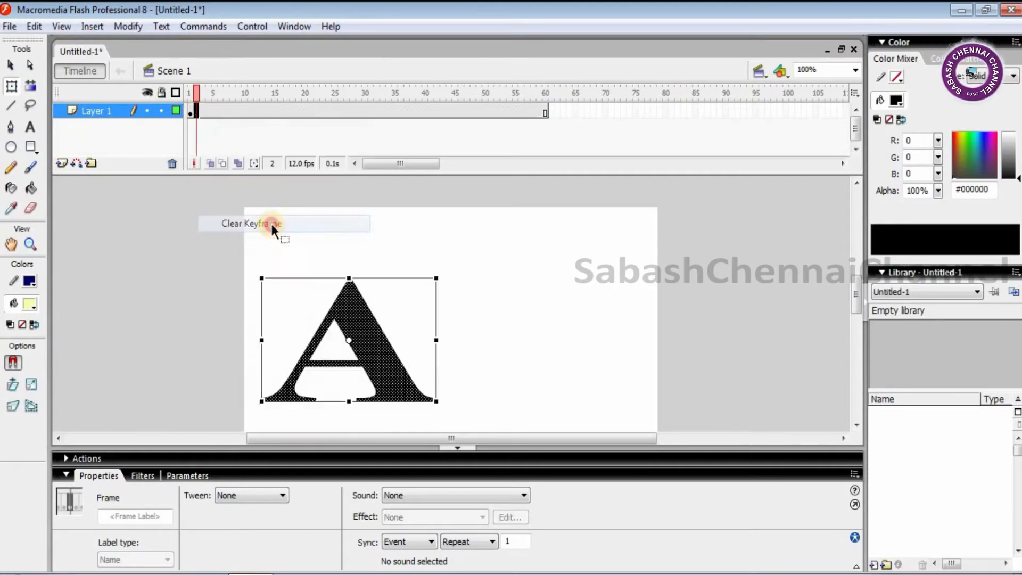
Step: Remove all frames after frame 1 and delete the letter A from the stage
click(190, 113)
drag(573, 112, 230, 112)
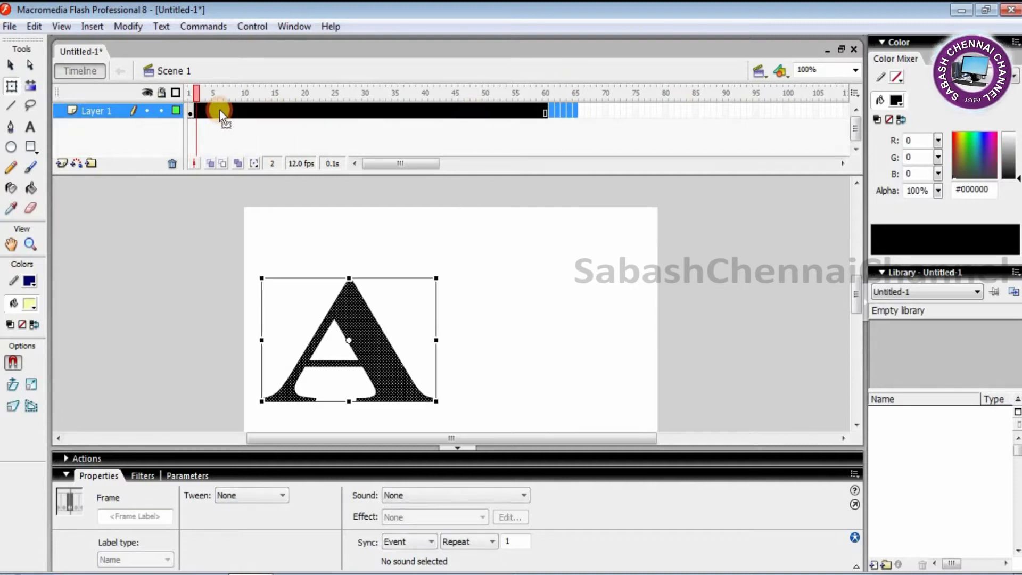
right_click(234, 108)
click(275, 161)
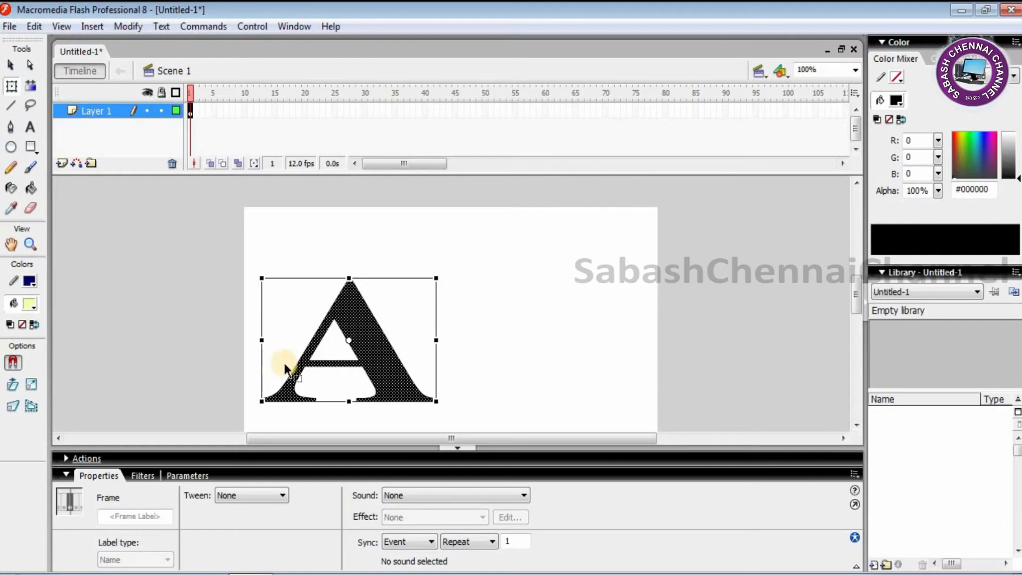
key(Delete)
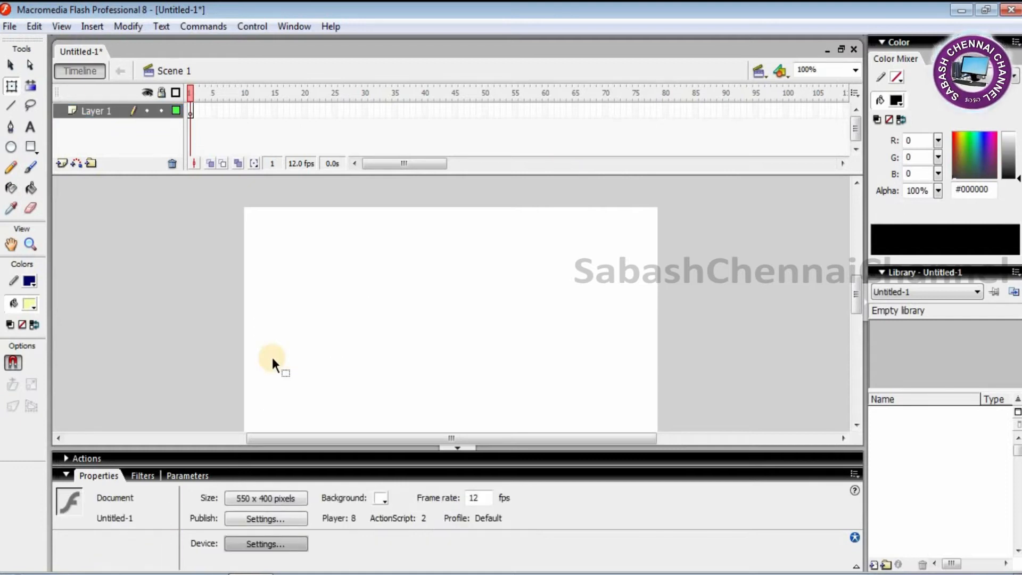
Step: Add the text COMPUTER in capitals near the upper part of the stage in frame 1
click(30, 127)
click(286, 292)
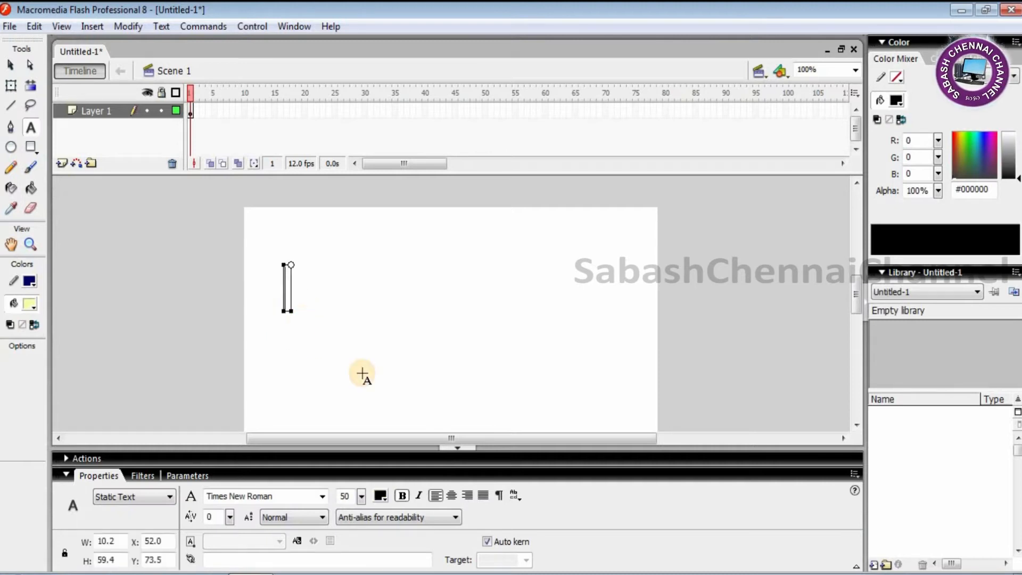
text(com)
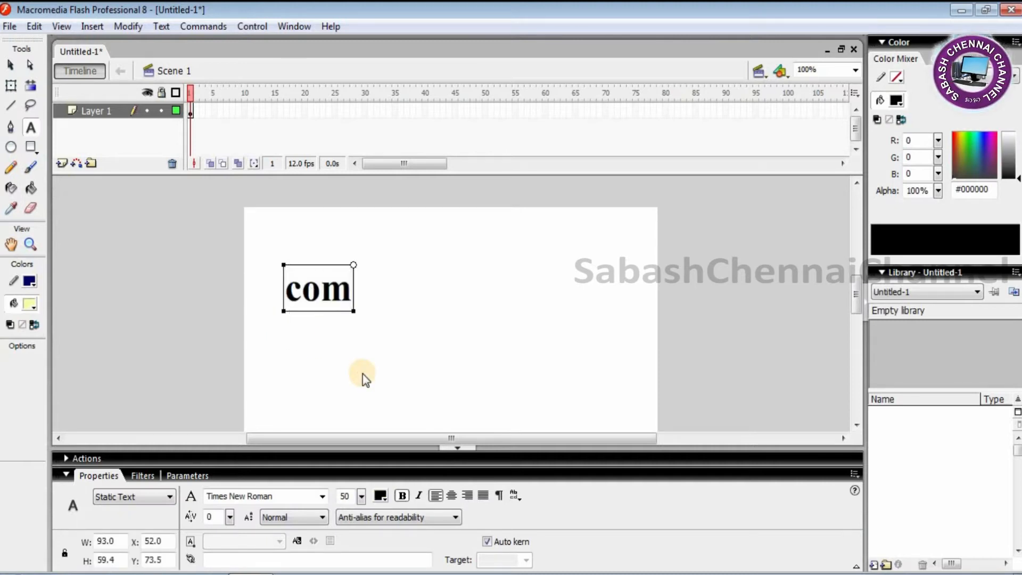
key(BackSpace)
key(BackSpace)
key(BackSpace)
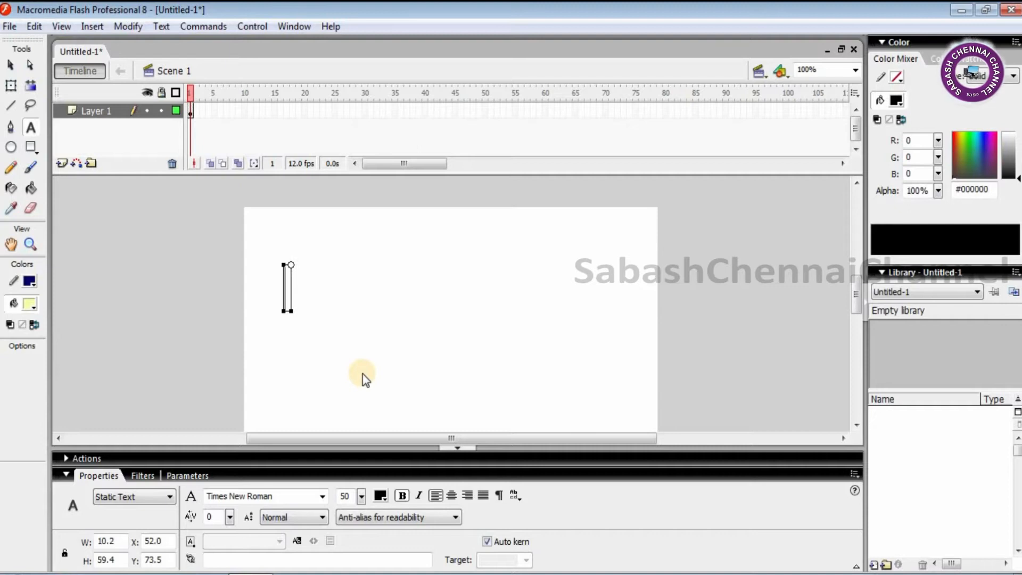
text(COMPUTER)
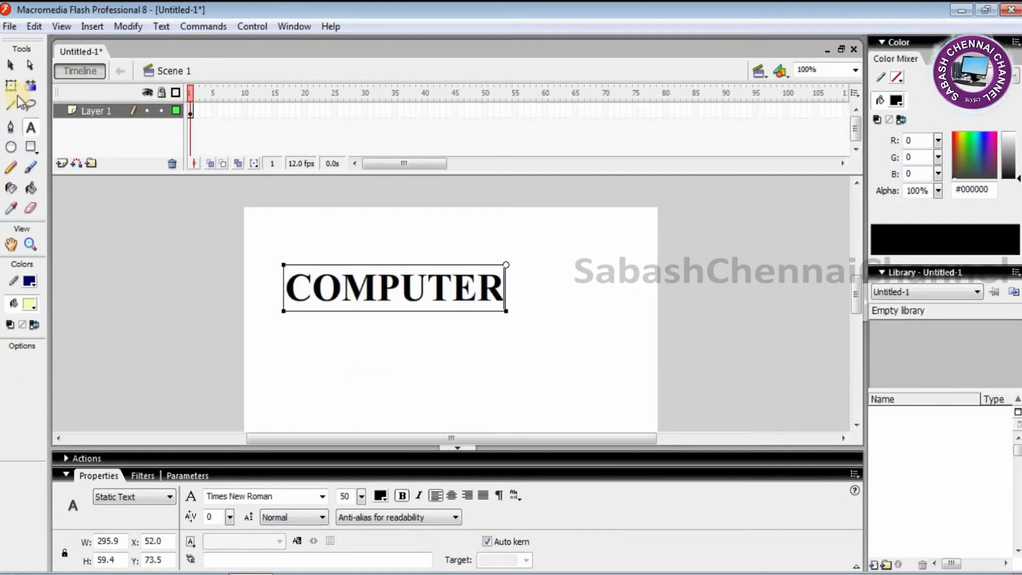
Step: Enlarge the COMPUTER text with Free Transform to about 468 by 99 px and centre it across the upper half of the stage
click(9, 66)
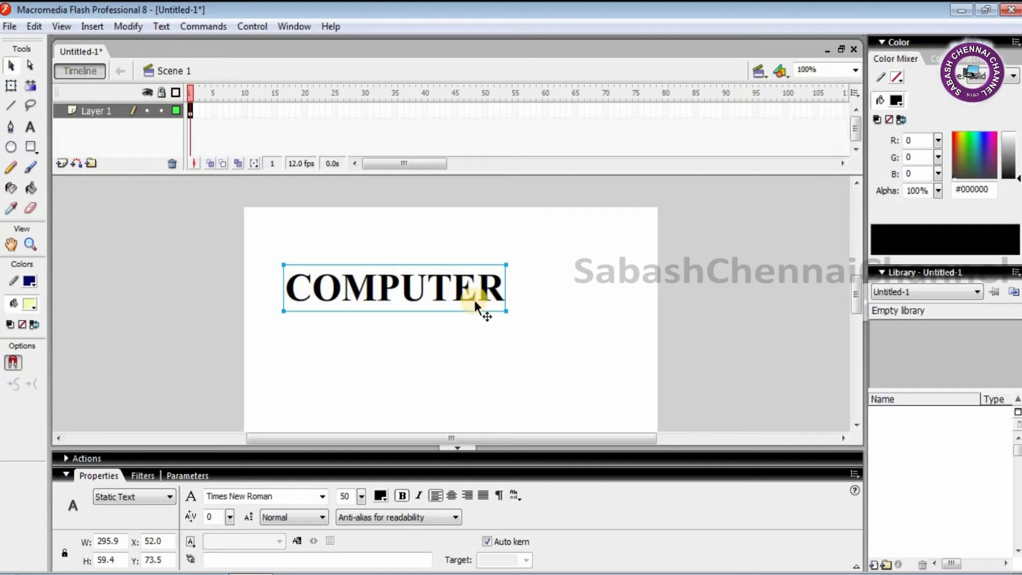
click(10, 85)
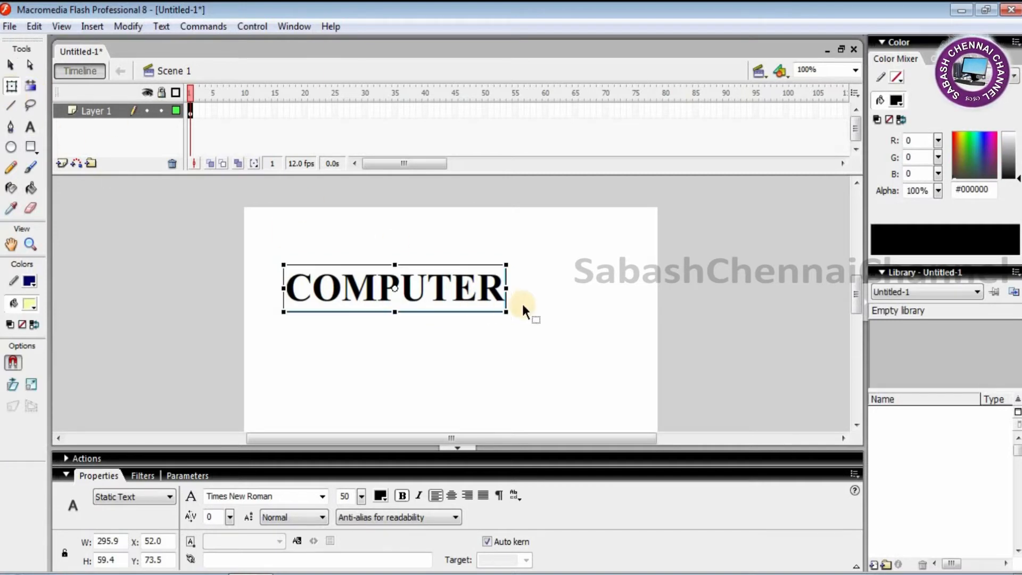
drag(505, 312, 571, 327)
drag(413, 297, 477, 320)
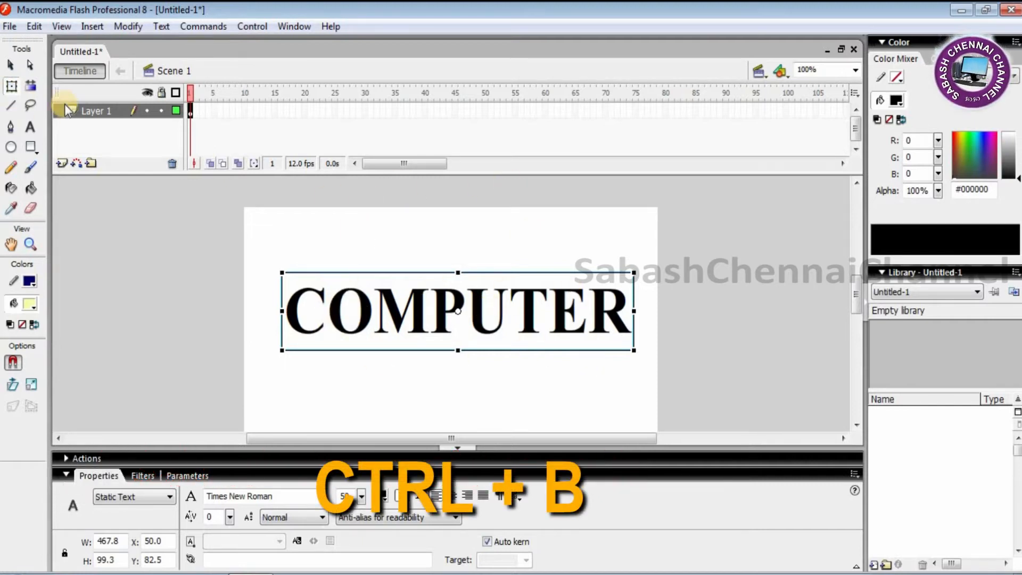
Step: Break COMPUTER apart into separate letters, collapse the properties area to reveal the whole stage, and deselect the letters
key(ctrl+b)
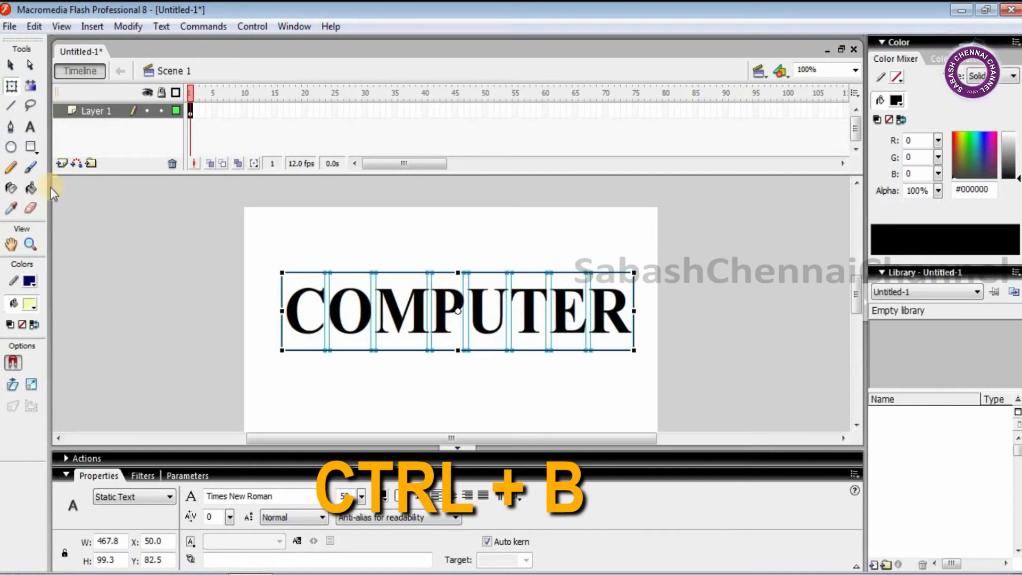
click(458, 449)
click(395, 411)
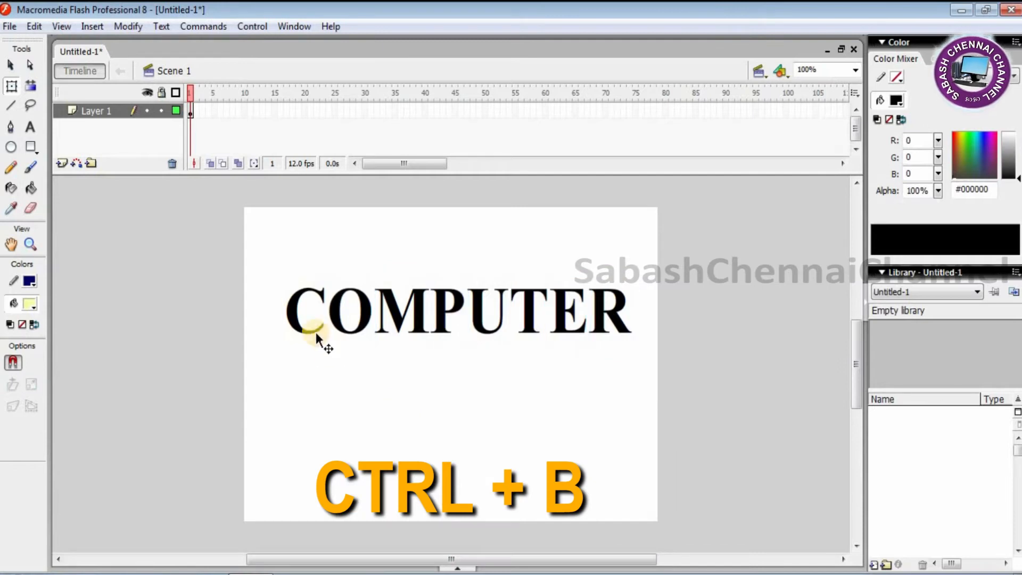
Step: Select the letters of COMPUTER one at a time to check that each is a separate object
click(294, 321)
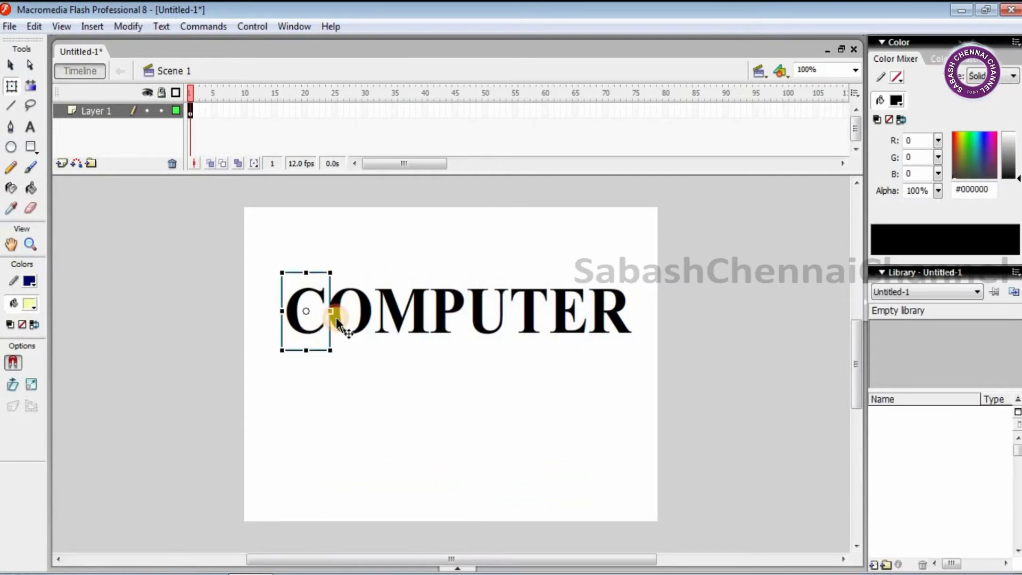
click(373, 318)
click(397, 307)
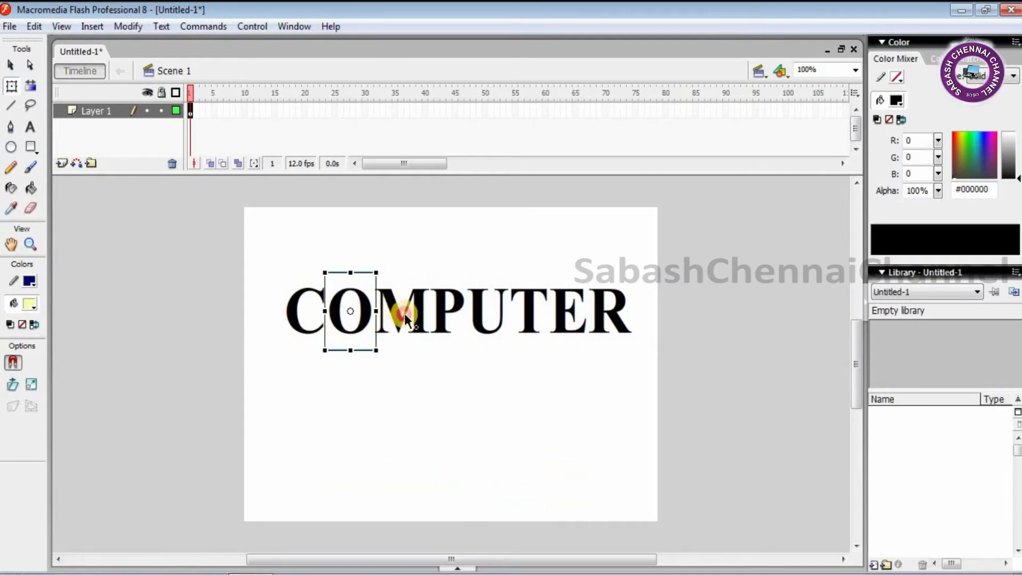
click(452, 312)
click(484, 312)
click(531, 306)
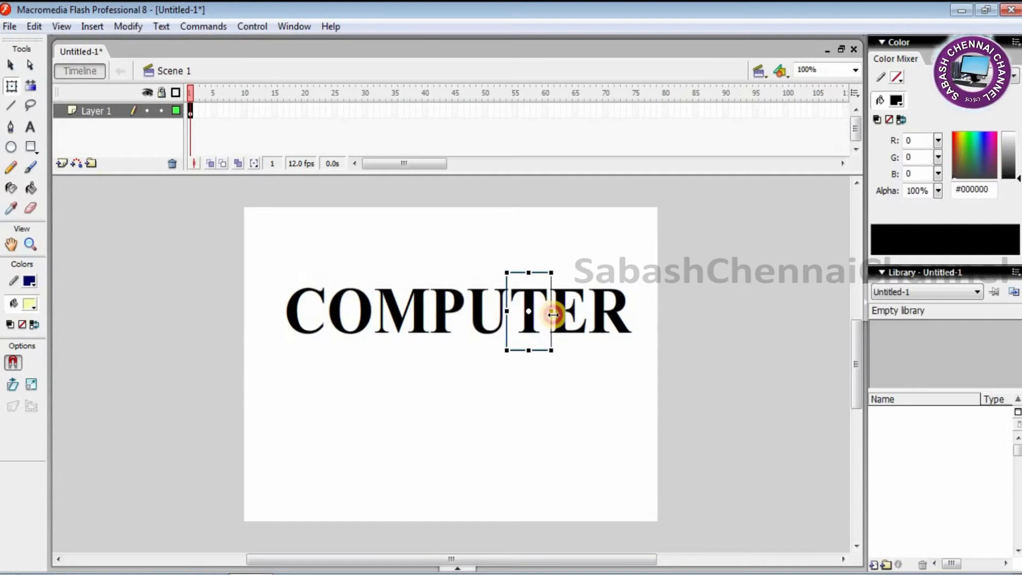
click(560, 312)
click(598, 312)
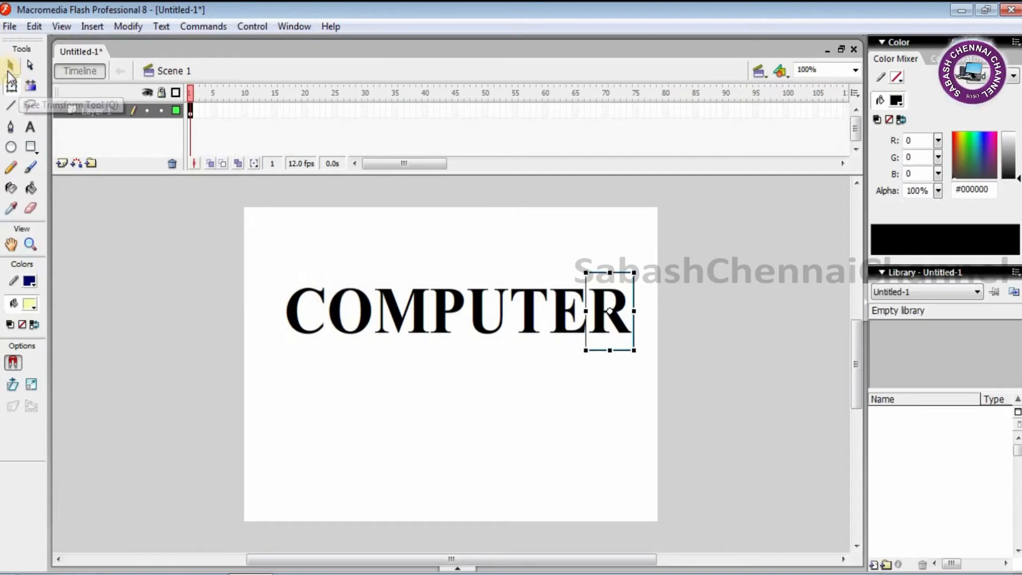
click(450, 383)
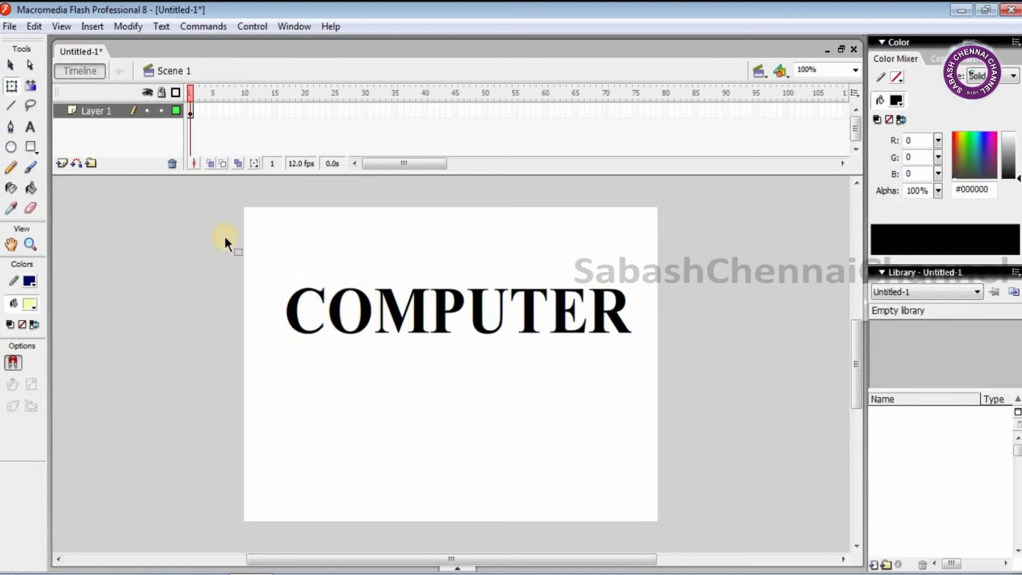
click(331, 307)
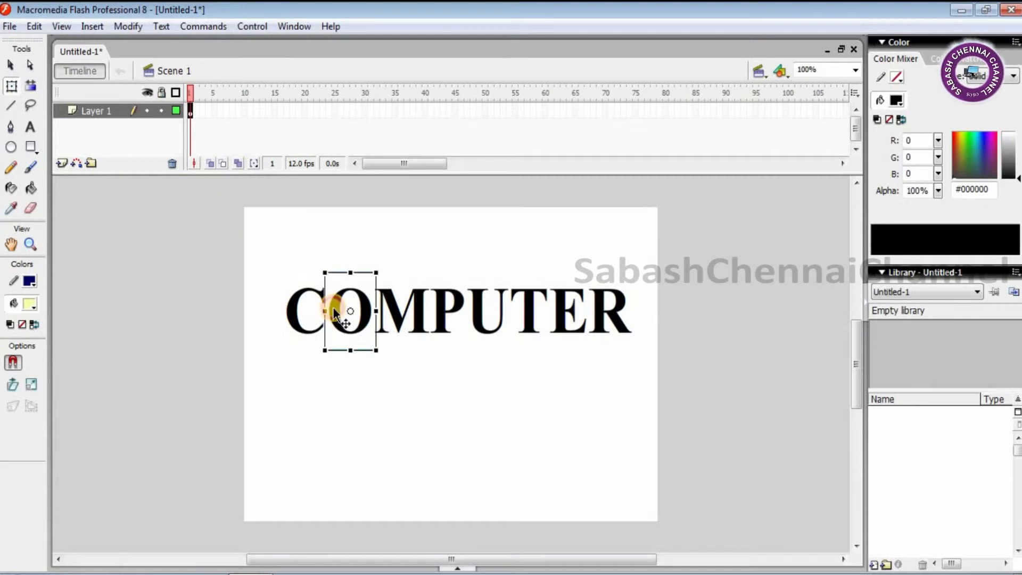
click(294, 301)
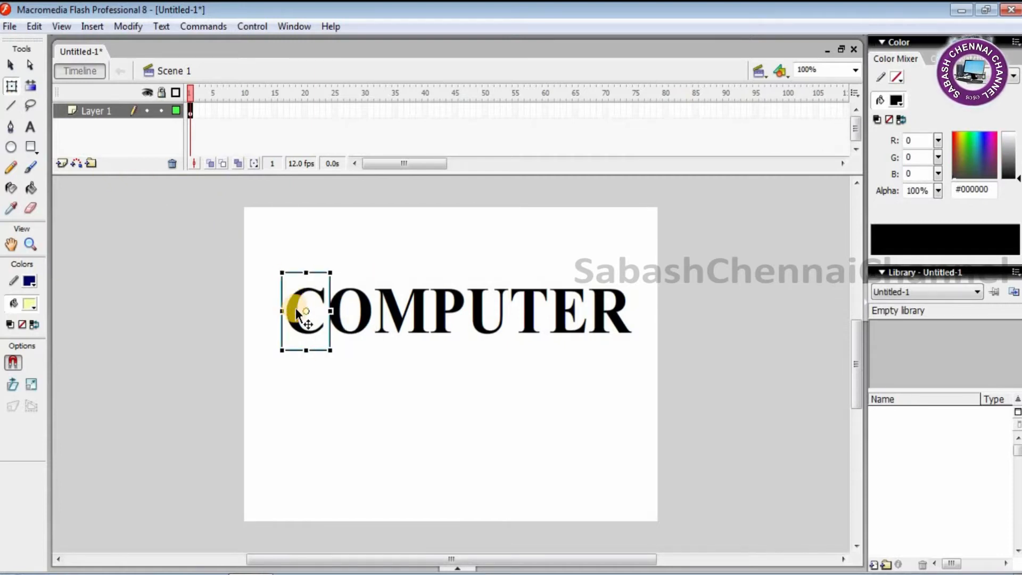
Step: Insert a keyframe at frame 5 of Layer 1
click(304, 110)
click(213, 110)
key(F6)
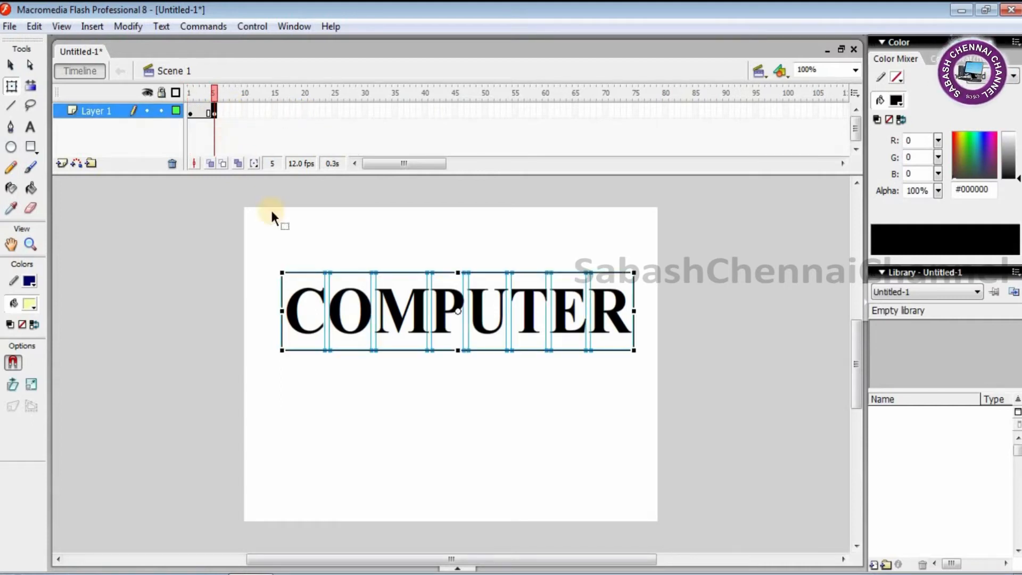
click(337, 399)
drag(333, 317, 333, 376)
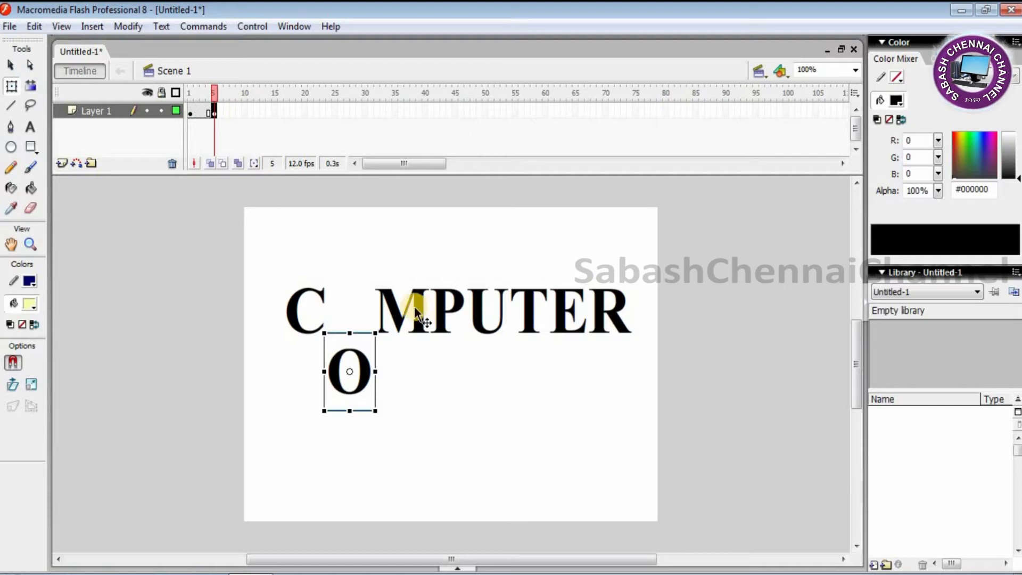
drag(417, 308, 412, 256)
drag(444, 318, 444, 375)
key(ctrl+z)
key(ctrl+z)
key(ctrl+z)
key(ctrl+z)
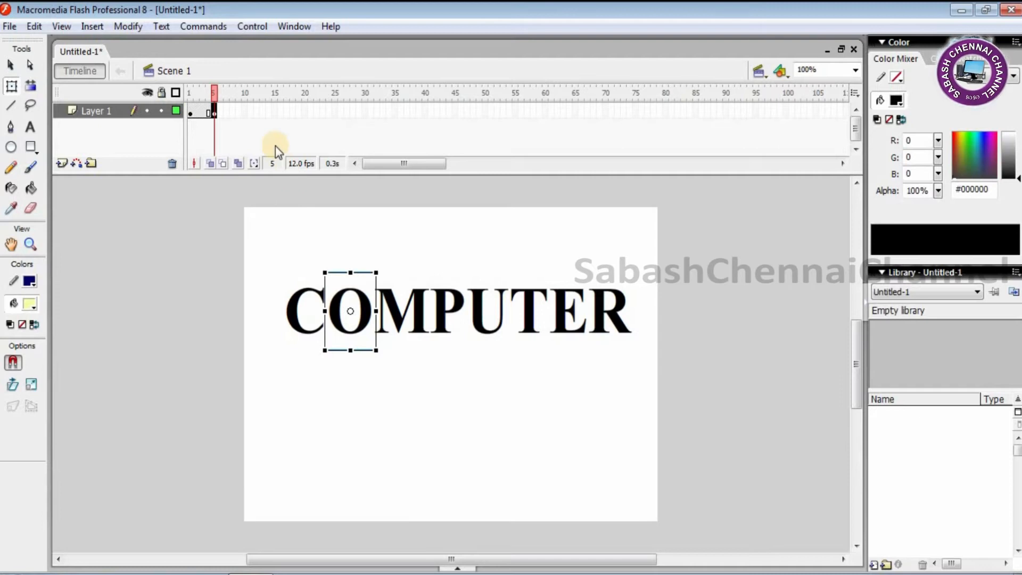
key(ctrl+z)
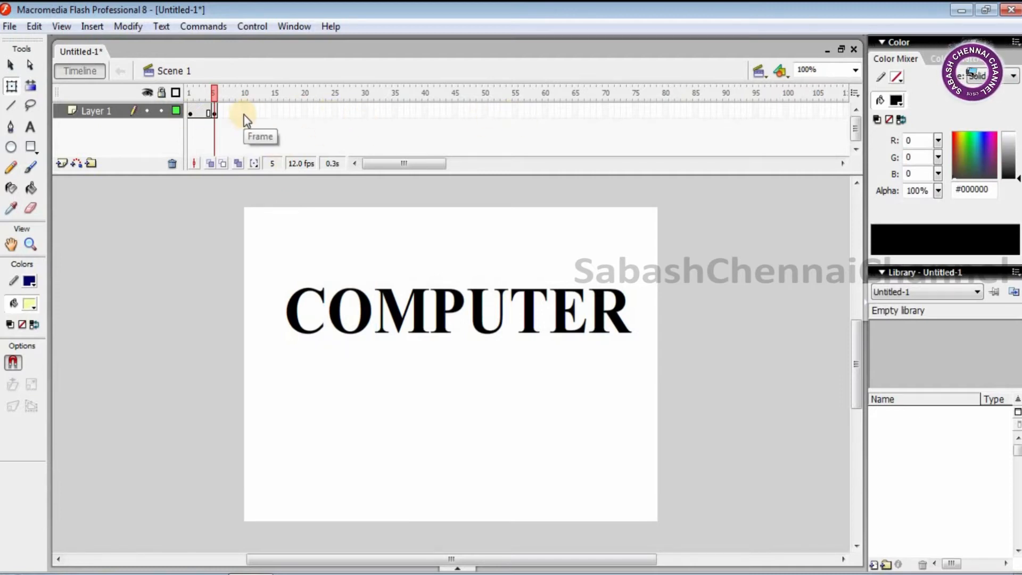
Step: Insert a keyframe at frame 60 of Layer 1 holding the aligned word COMPUTER
click(545, 113)
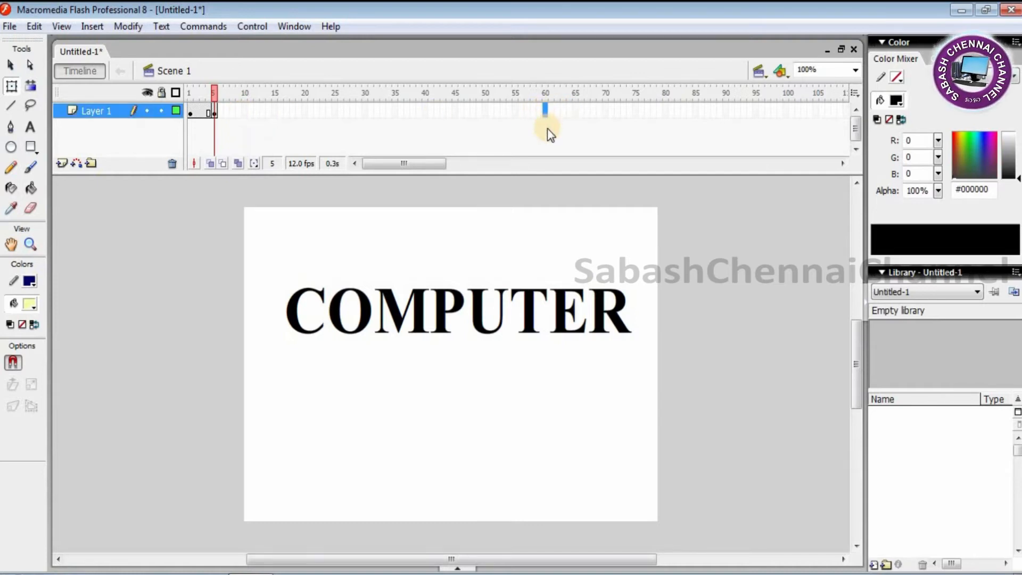
key(F6)
drag(548, 129, 415, 189)
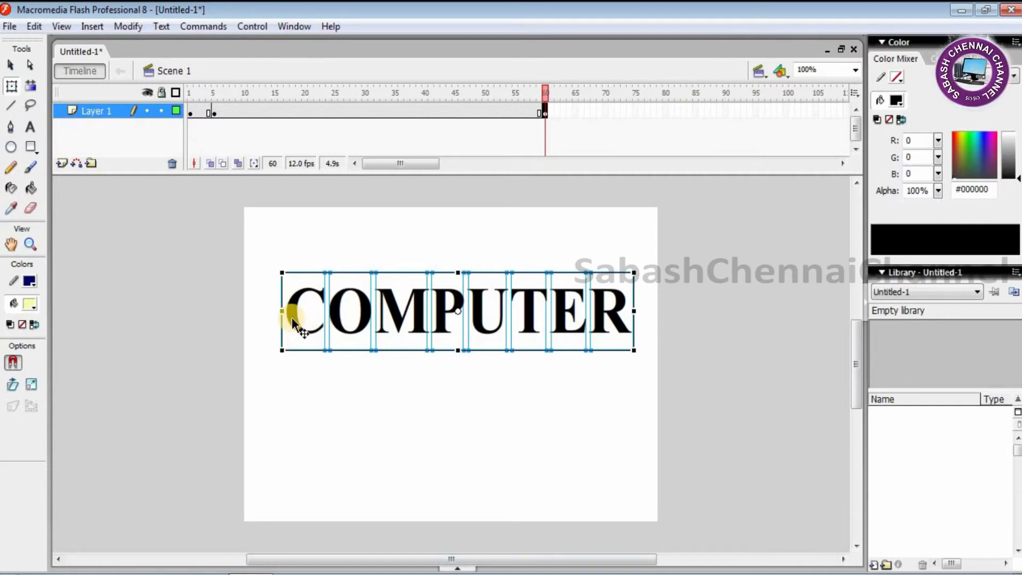
Step: At frame 5, move O, P and T below the word's line and M, U and E above it, leaving C and R in place
click(215, 112)
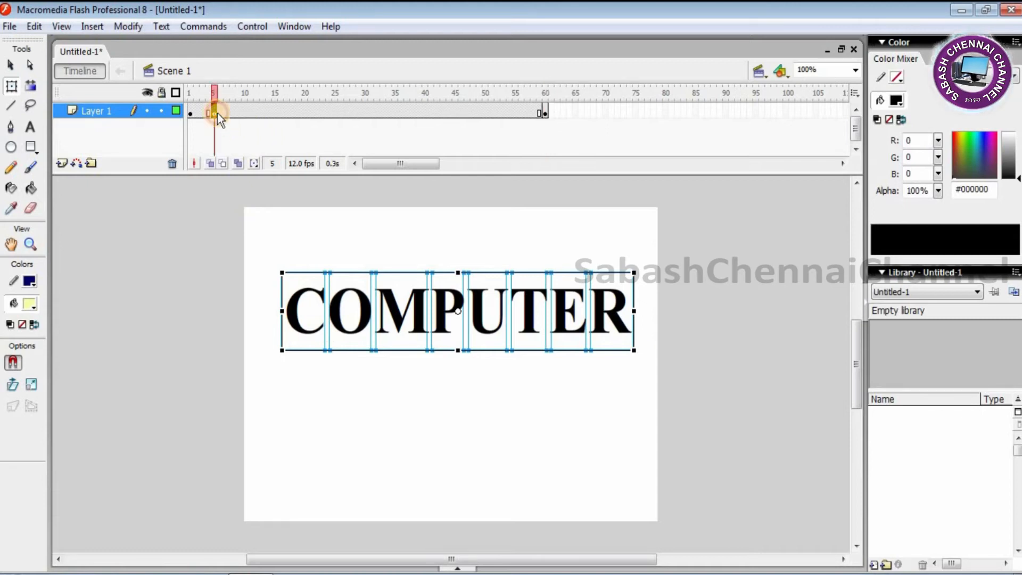
click(337, 346)
drag(340, 318, 336, 383)
drag(396, 312, 398, 268)
drag(434, 316, 440, 386)
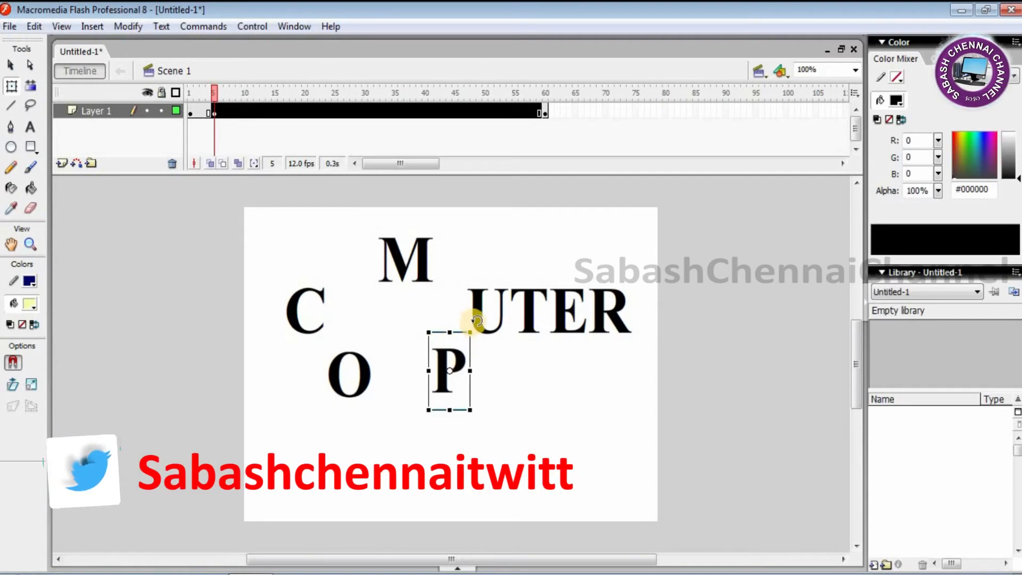
drag(475, 311, 477, 263)
drag(527, 324, 528, 384)
drag(563, 318, 555, 271)
Step: Insert a keyframe at frame 10 and bring the staggered letters closer together, lowering M, U and E and raising O, P and T
drag(230, 113, 231, 114)
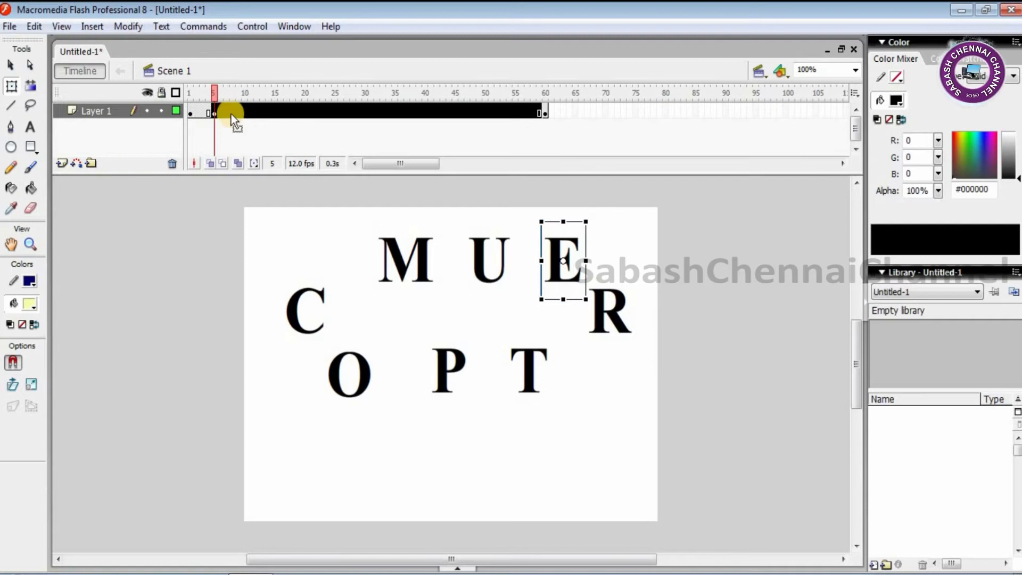
click(245, 114)
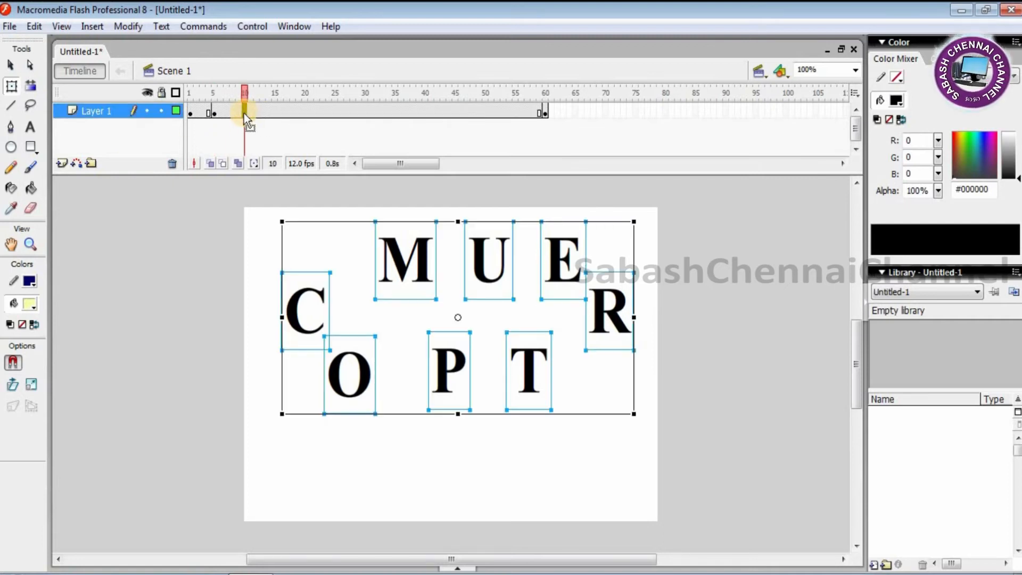
click(384, 441)
click(403, 271)
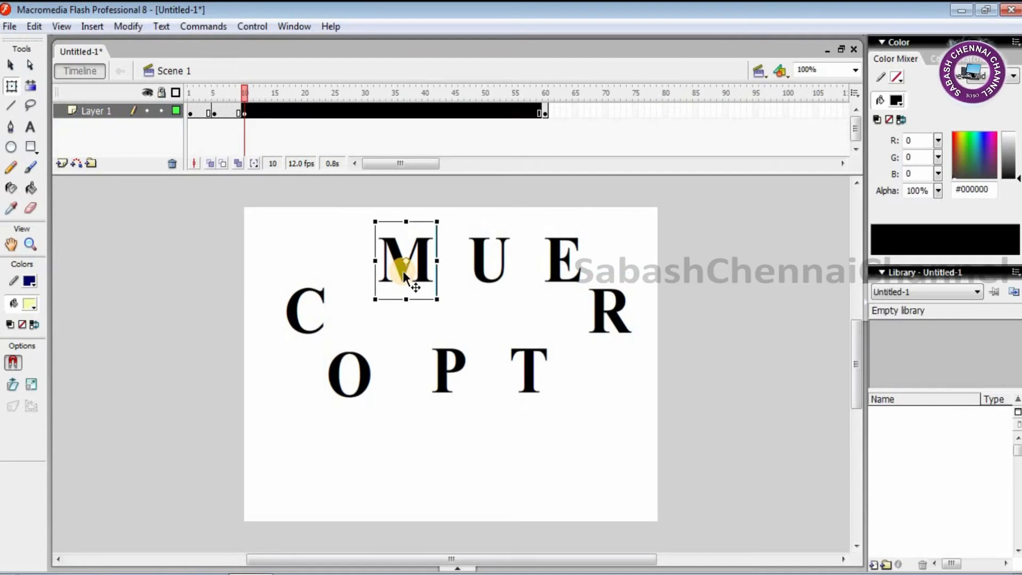
drag(403, 270, 406, 305)
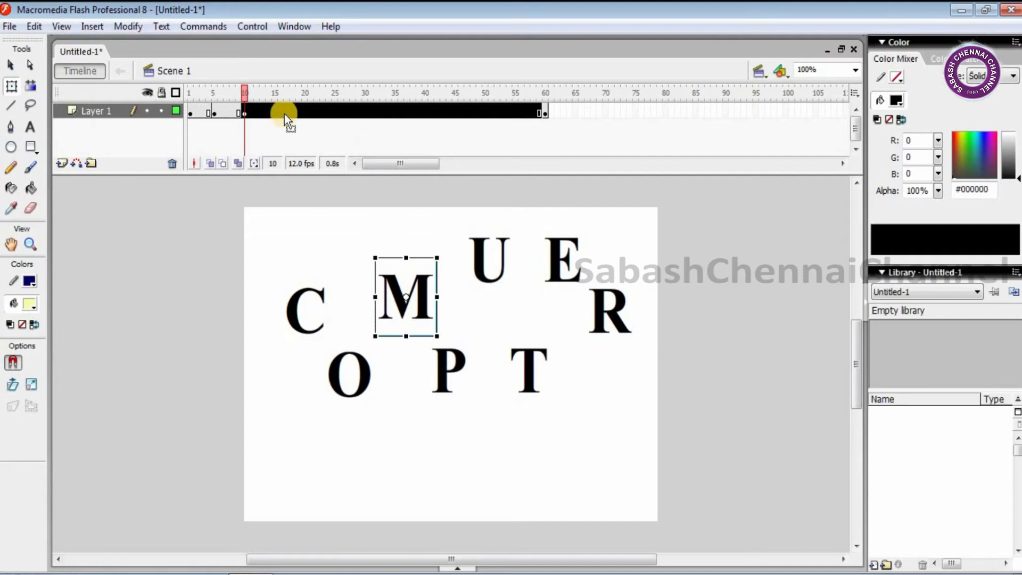
drag(367, 375, 369, 358)
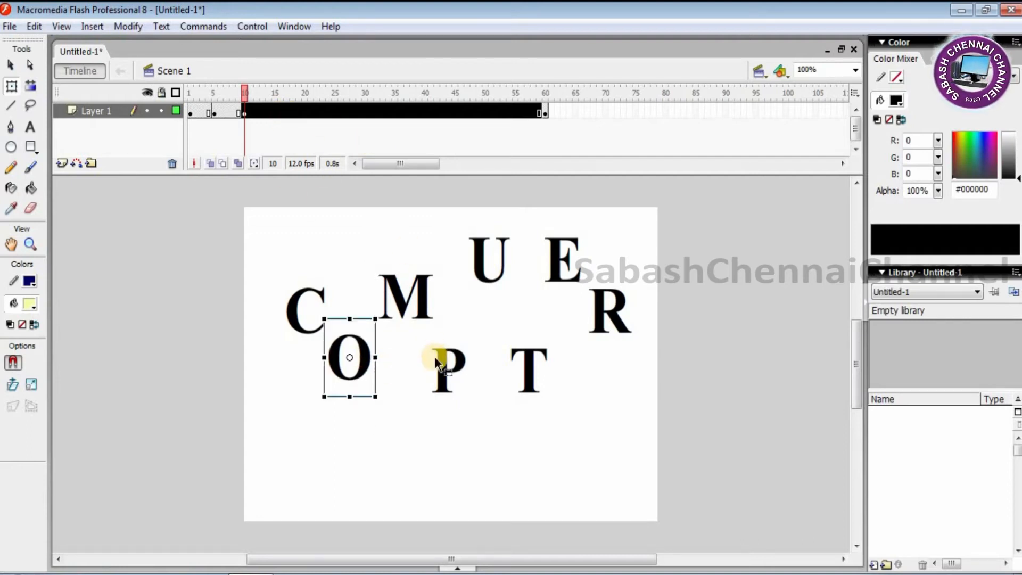
drag(442, 356, 443, 346)
mouse_move(486, 274)
mouse_down()
mouse_move(476, 302)
mouse_move(482, 293)
mouse_up()
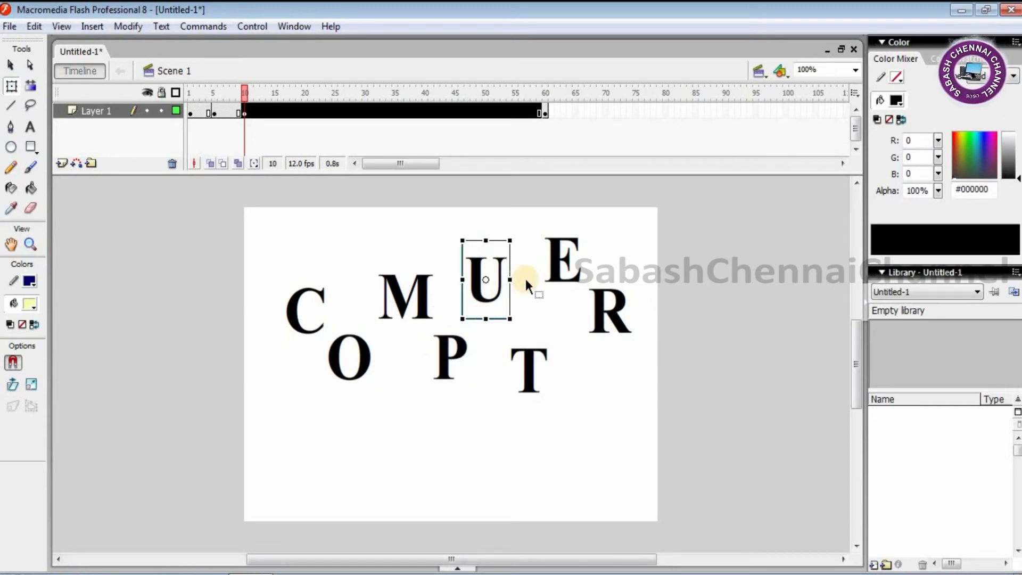
drag(552, 276, 551, 296)
drag(531, 365, 528, 344)
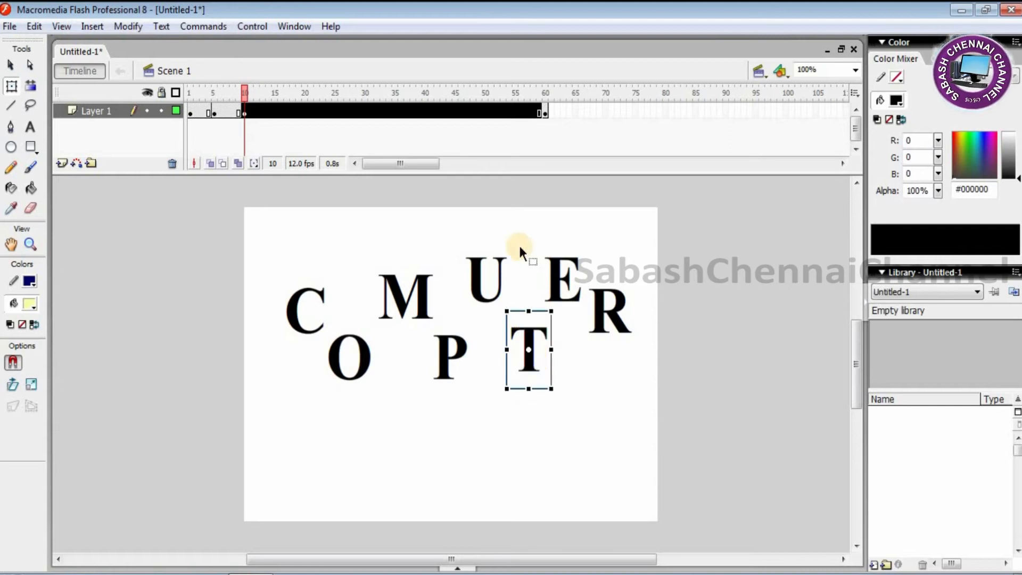
Step: Insert a keyframe at frame 20 and spread the letters apart again, lowering O, P and T and raising M, U and E
click(305, 111)
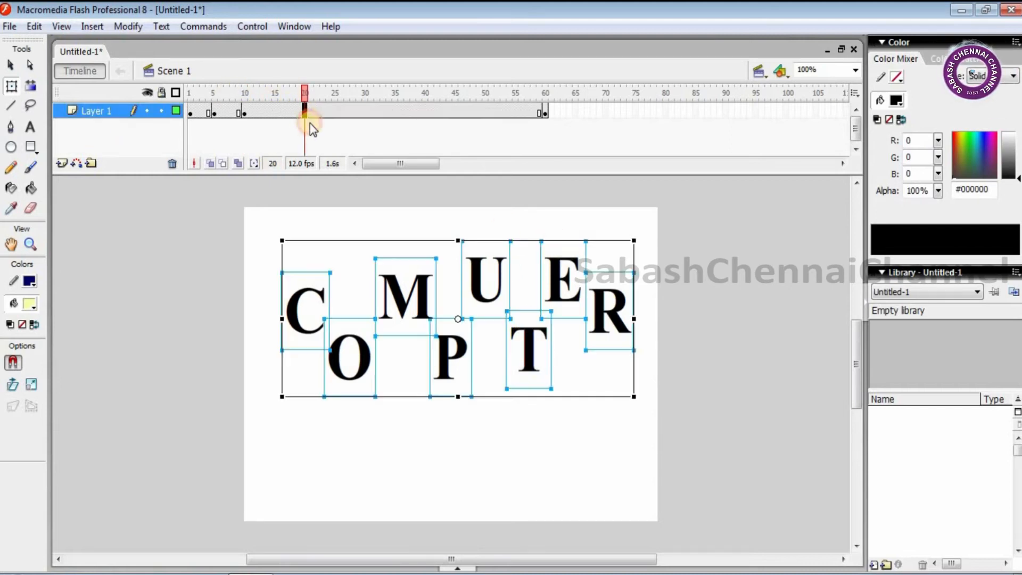
key(F6)
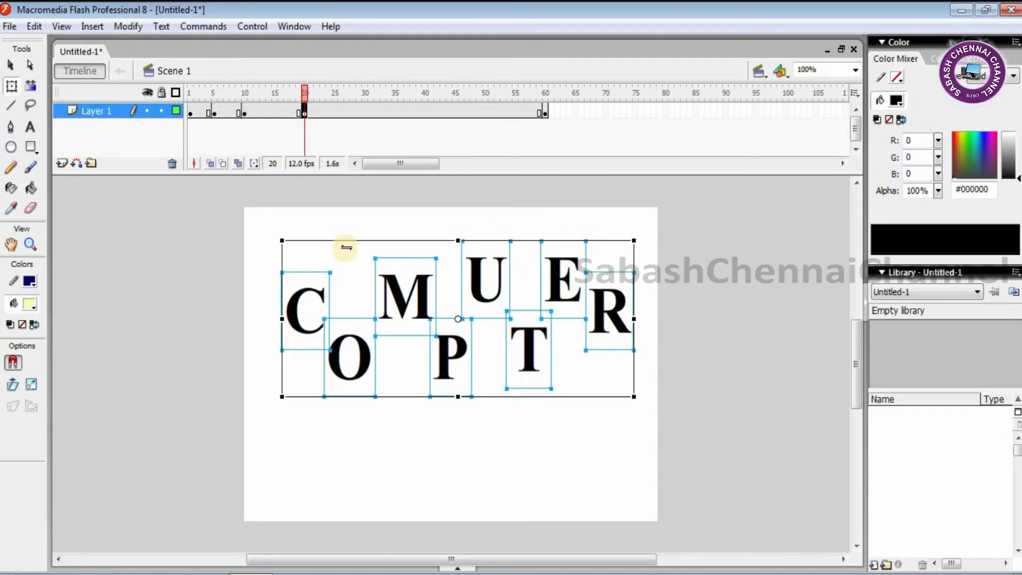
click(381, 376)
drag(362, 359, 362, 388)
drag(425, 302, 426, 276)
drag(451, 353, 445, 385)
mouse_move(479, 284)
mouse_down()
mouse_move(486, 262)
mouse_move(488, 275)
mouse_up()
drag(530, 360, 536, 391)
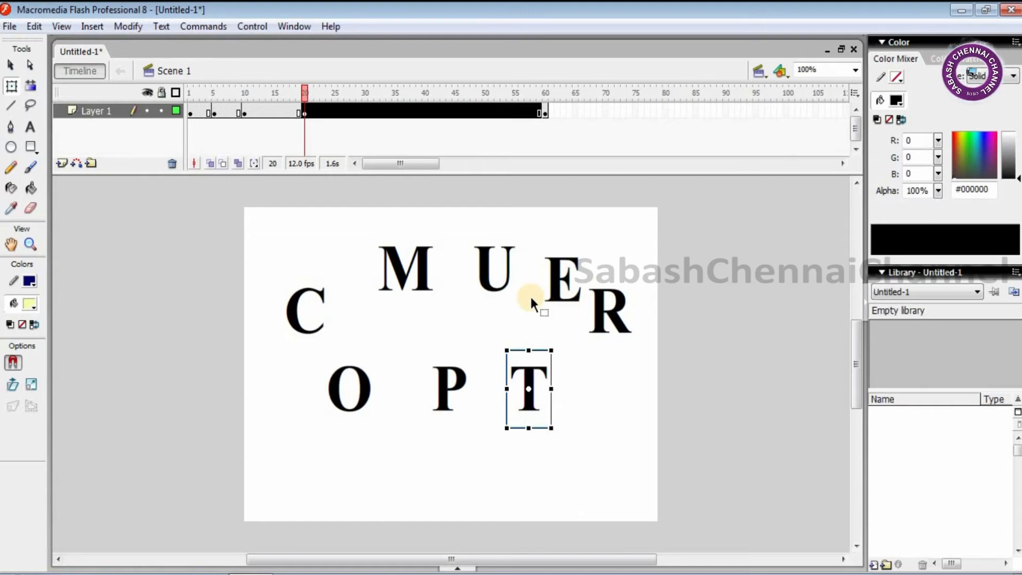
drag(557, 293, 557, 283)
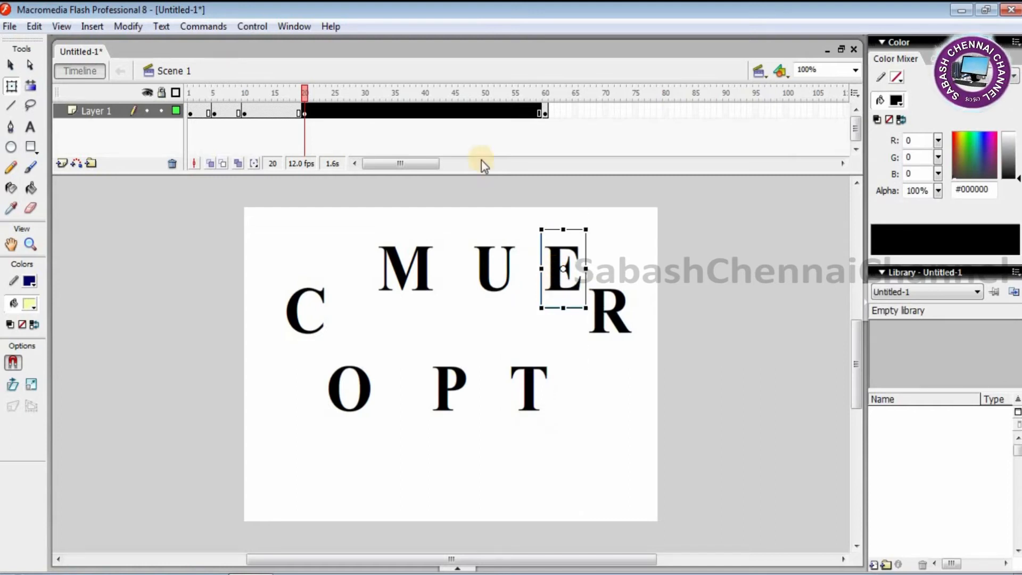
Step: Insert a keyframe at frame 32, align O beside C, lower M, U and E, and raise P, T and R
click(378, 114)
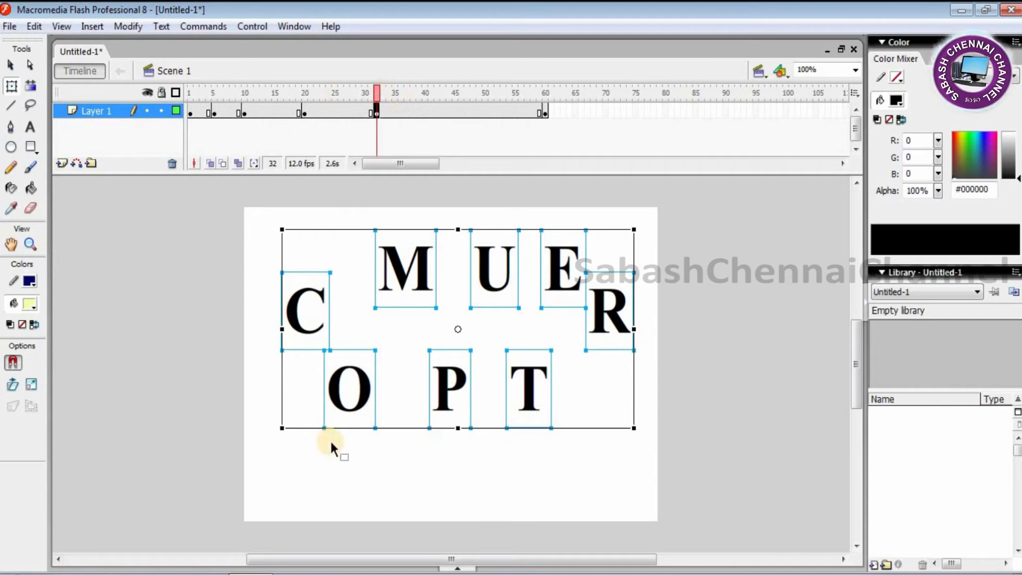
click(386, 459)
drag(338, 395, 337, 320)
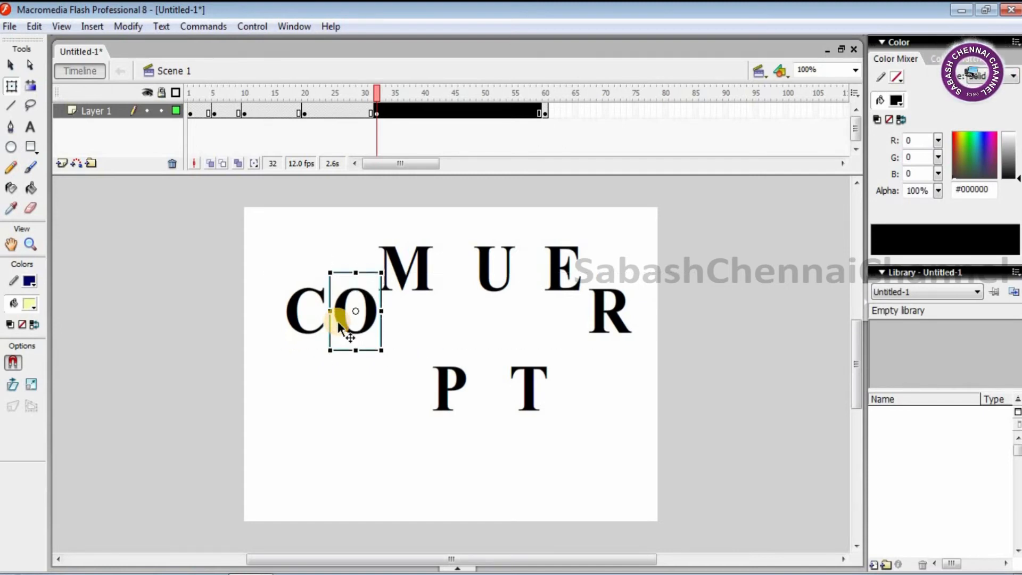
drag(401, 274, 399, 362)
drag(458, 392, 559, 398)
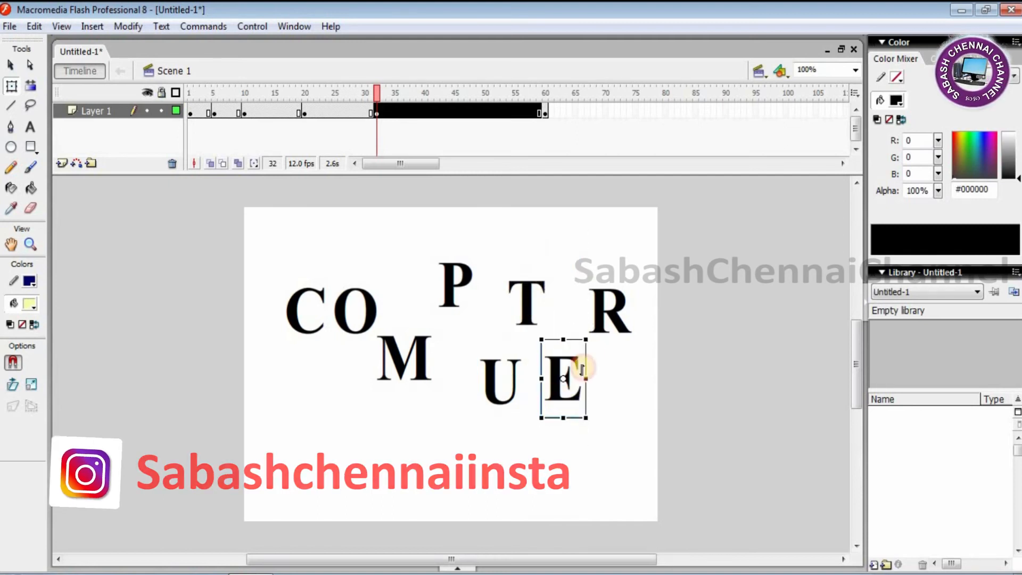
drag(595, 317, 592, 289)
Step: Insert a keyframe at frame 41, raise M, U and E toward the word's line, and lower P, T and R
drag(459, 111, 430, 114)
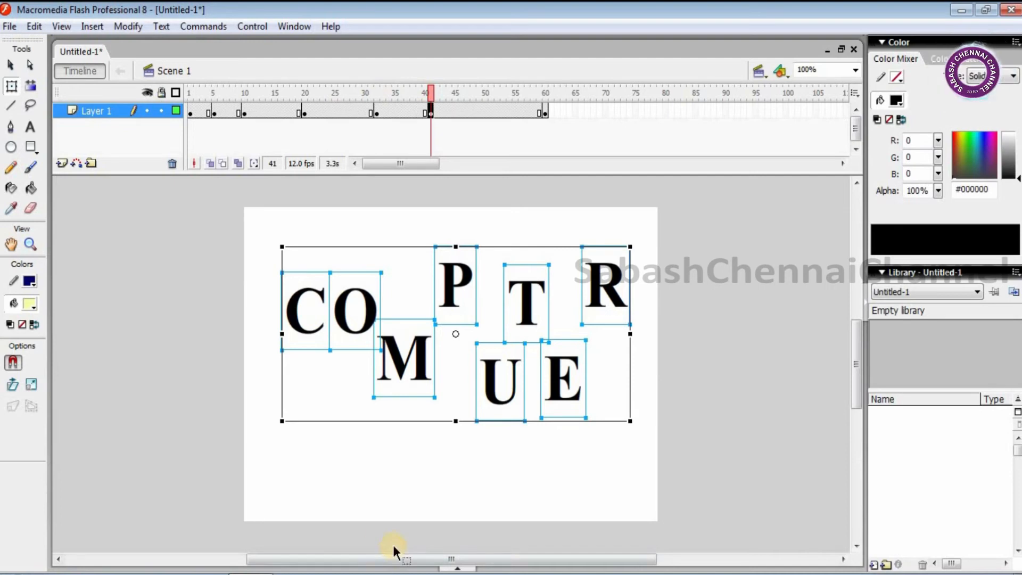
click(501, 487)
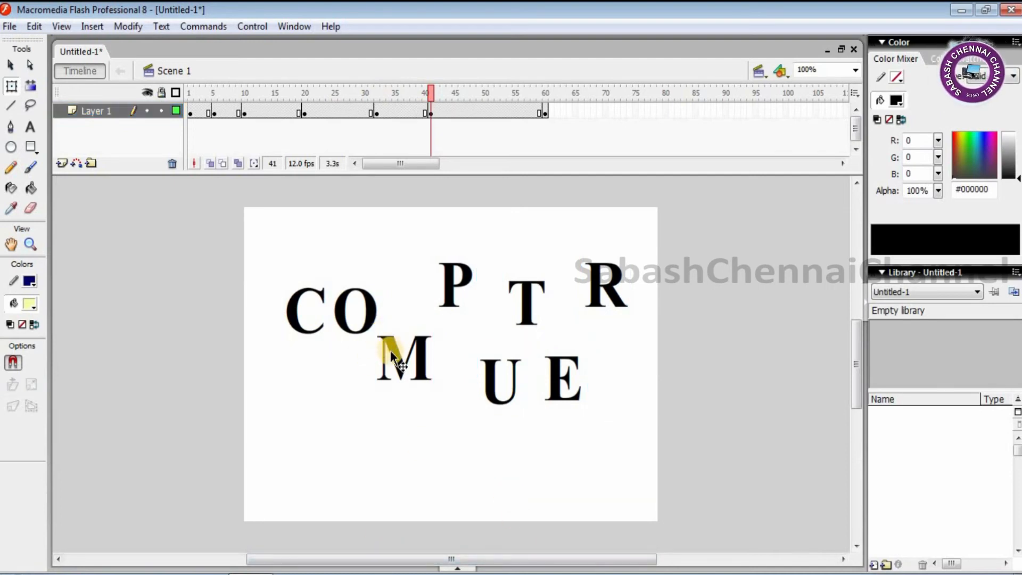
drag(395, 354, 398, 324)
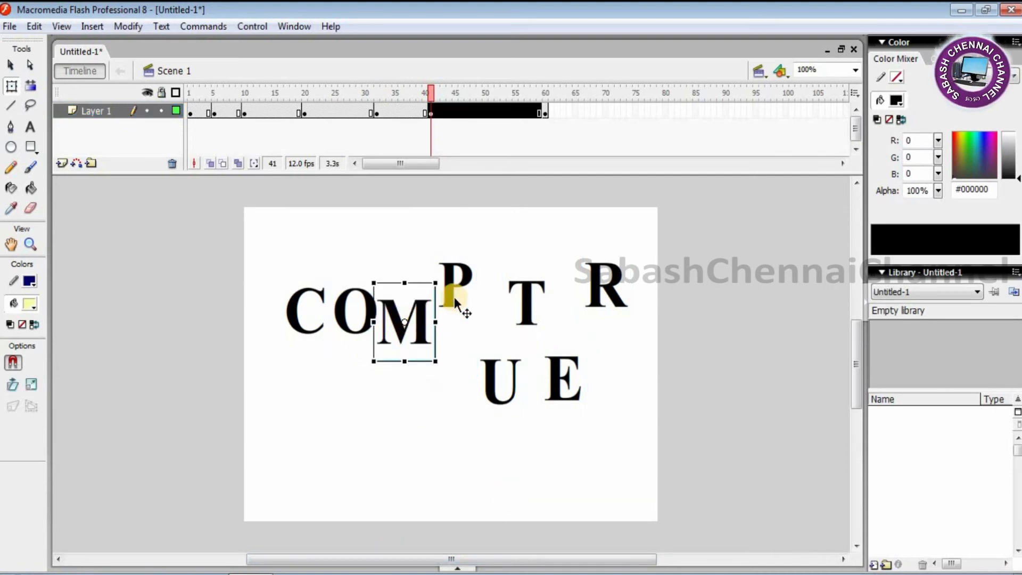
drag(453, 298, 493, 322)
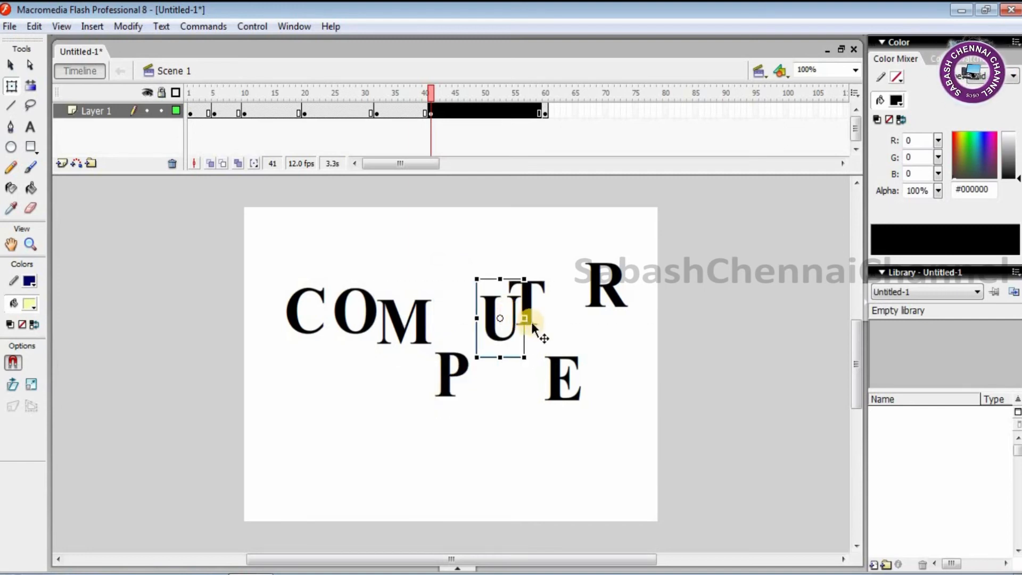
drag(541, 285, 595, 339)
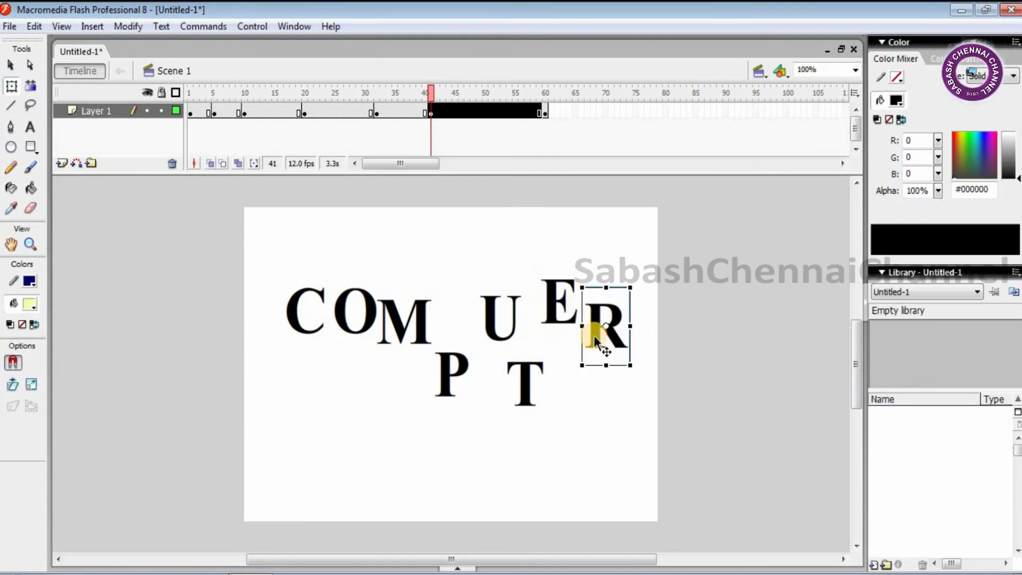
Step: Insert a keyframe at frame 50, raise P and T into the word, and adjust U and E toward its line
click(485, 113)
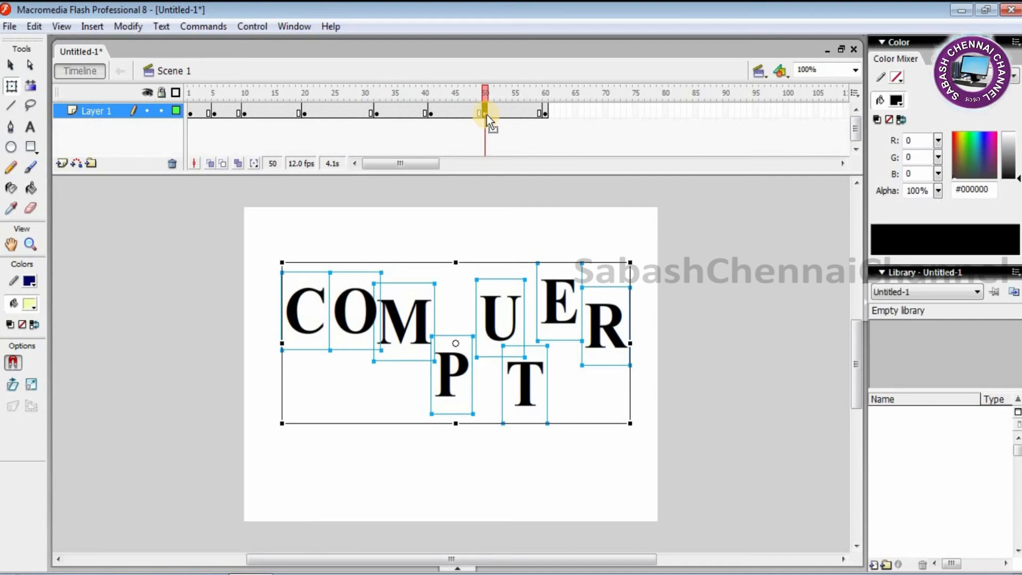
click(446, 382)
drag(448, 381, 449, 386)
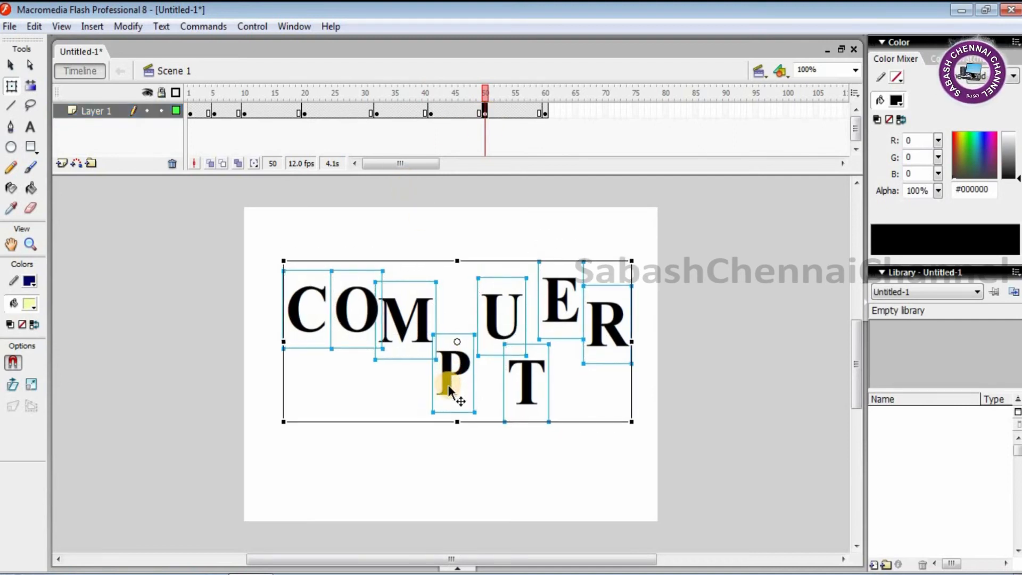
click(440, 412)
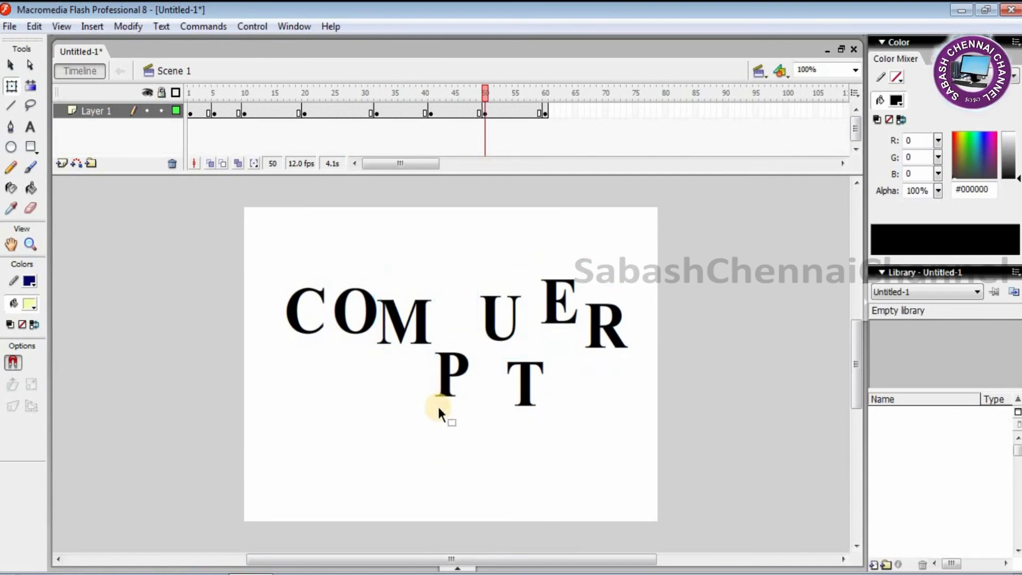
drag(446, 388, 452, 347)
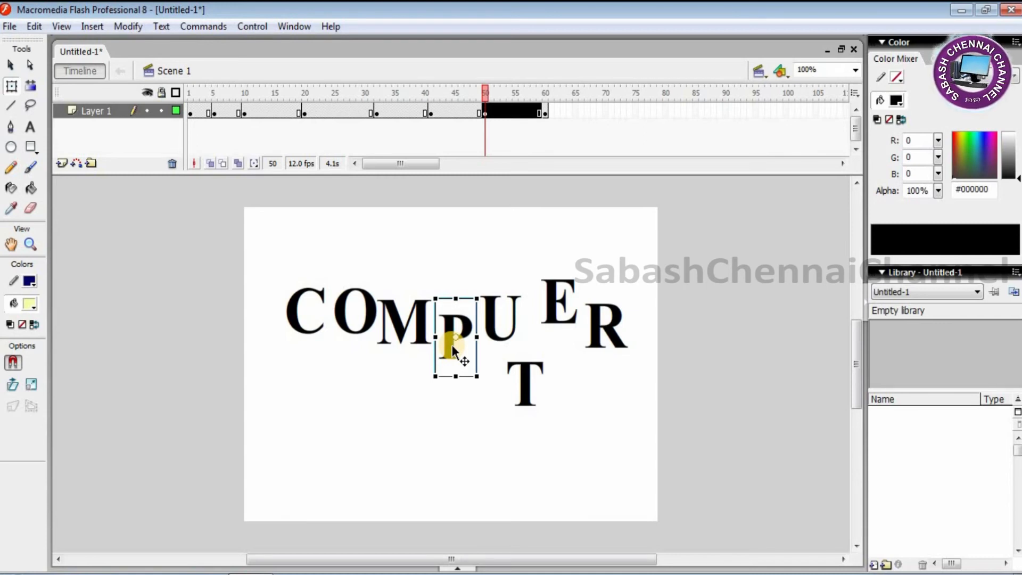
click(494, 319)
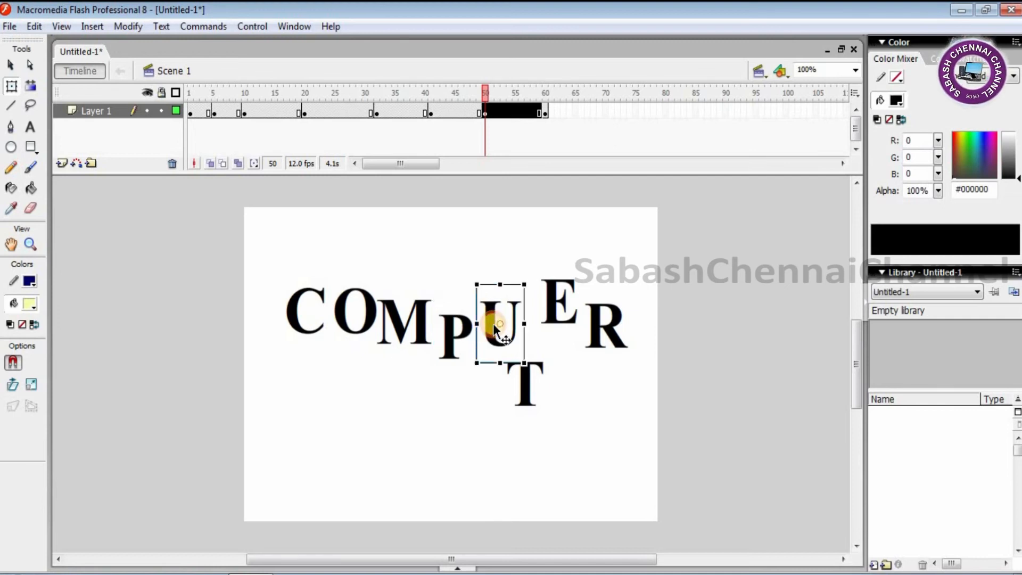
click(454, 332)
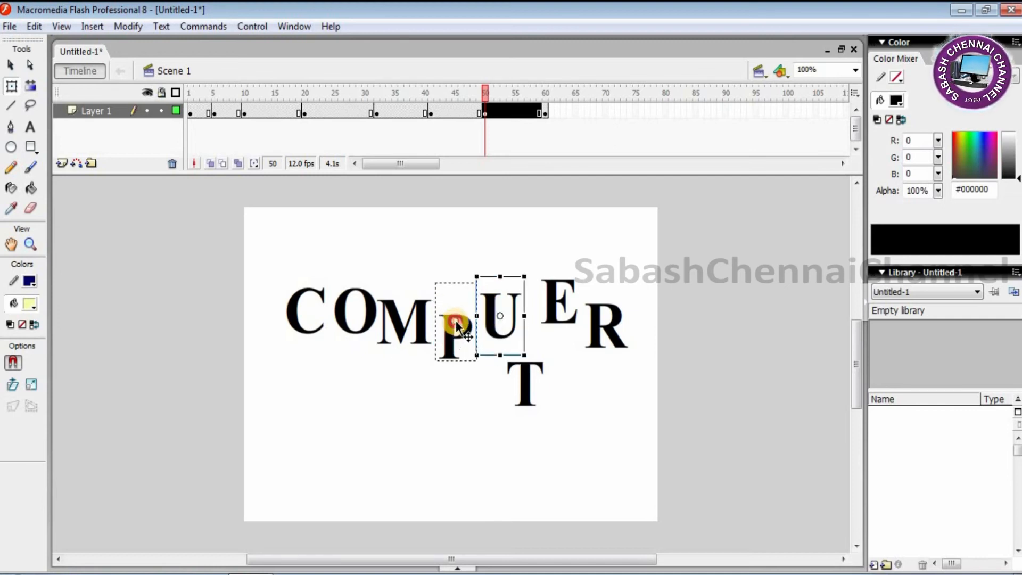
drag(527, 394, 558, 326)
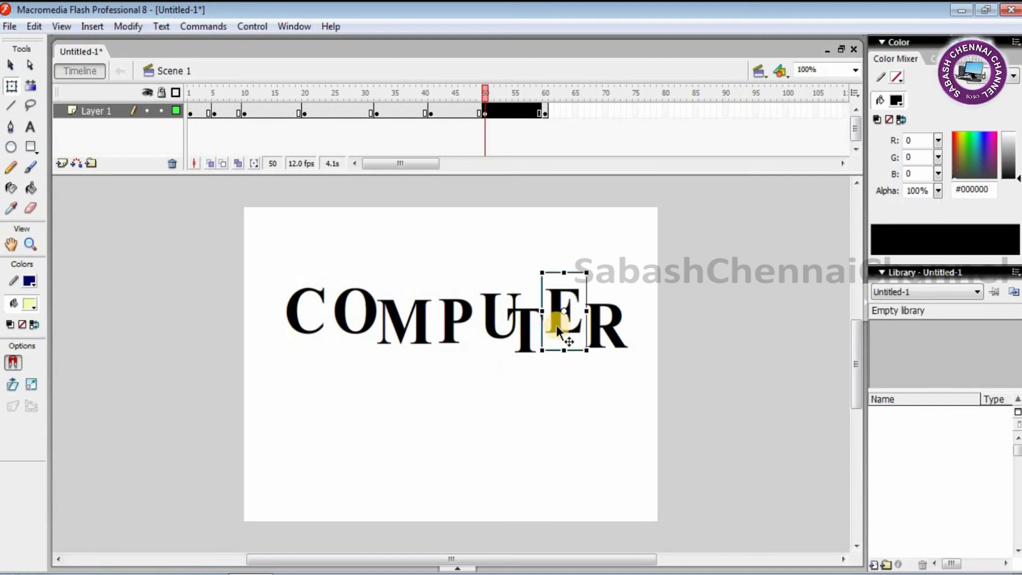
Step: Try motion tweens on the spans between the keyframes at frames 1, 5, 10 and 20
click(190, 114)
click(196, 112)
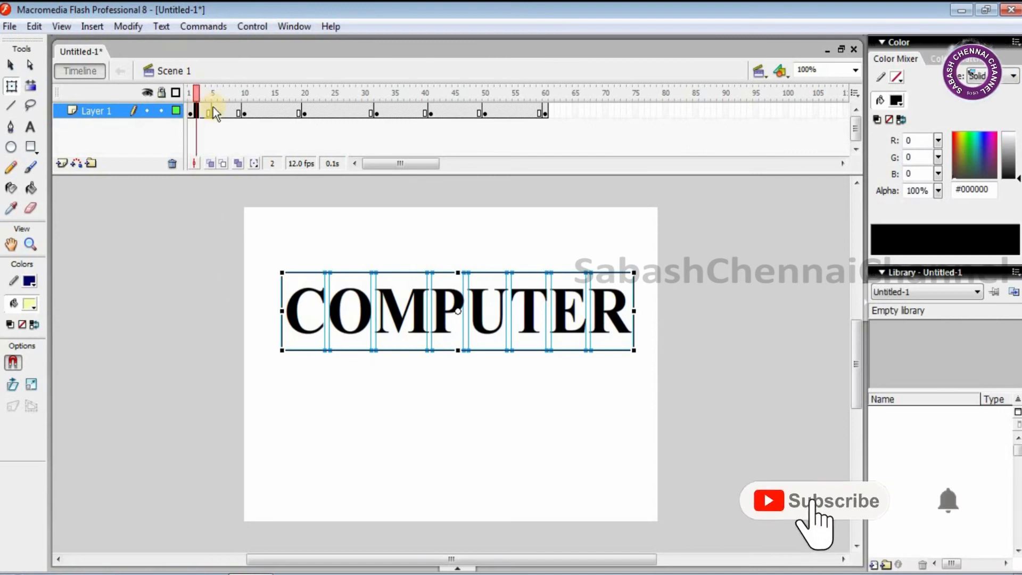
right_click(196, 111)
click(225, 123)
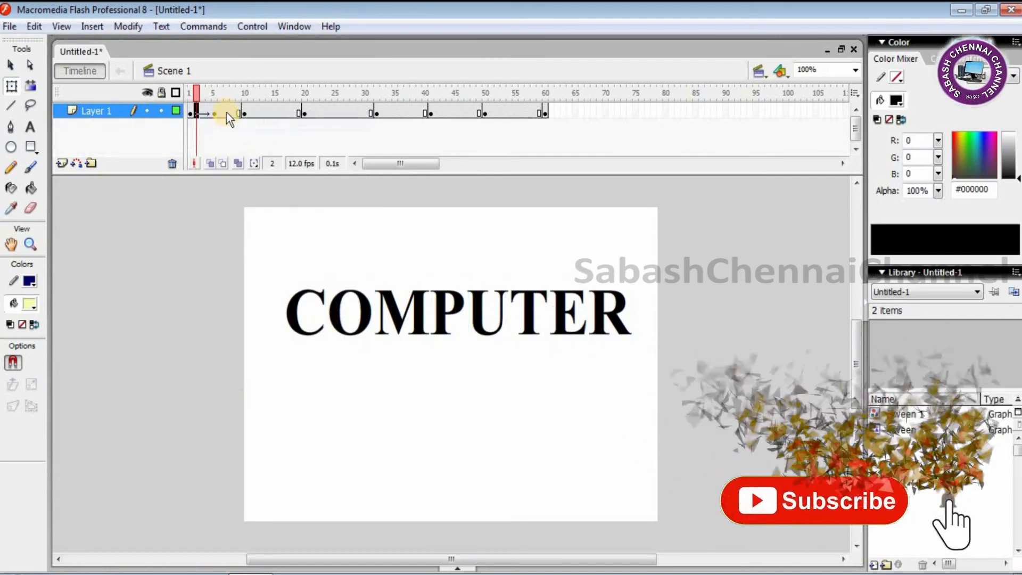
right_click(230, 112)
click(259, 121)
right_click(259, 111)
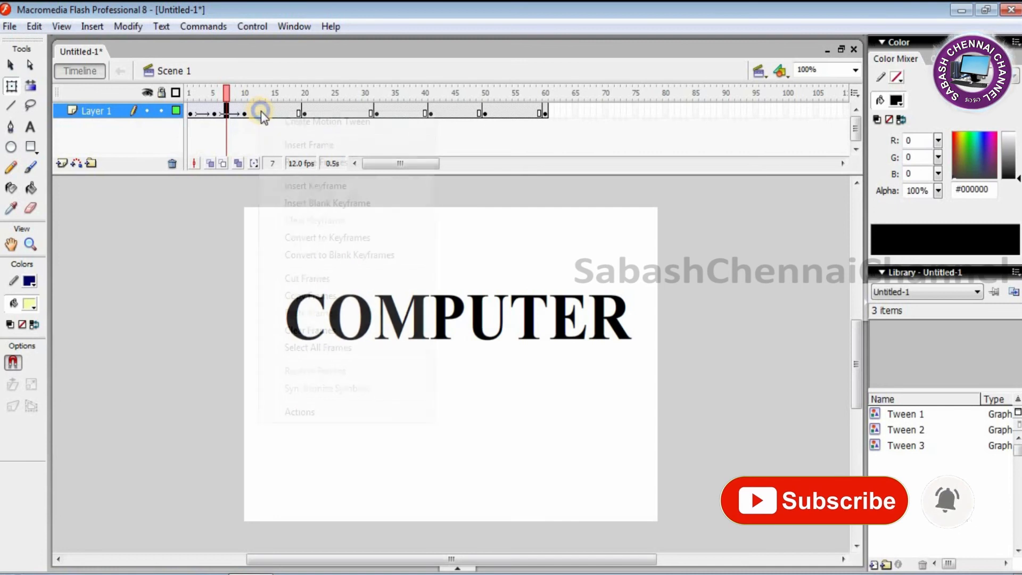
click(296, 123)
Step: Try motion tweens on the remaining spans from frame 20 to frame 60 and play the animation from frame 1
right_click(318, 114)
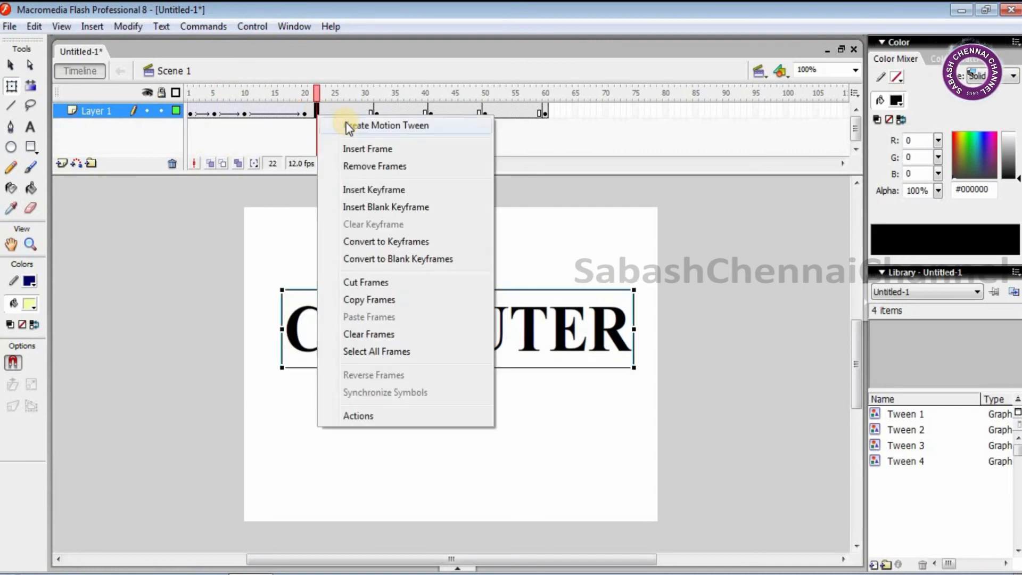
click(362, 124)
right_click(388, 112)
click(426, 124)
right_click(433, 112)
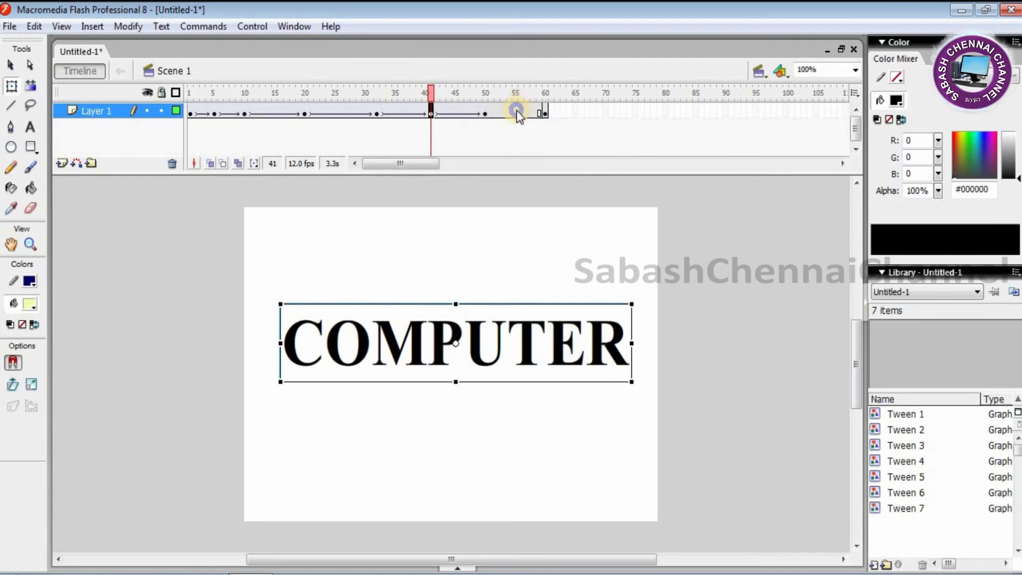
right_click(517, 111)
click(554, 119)
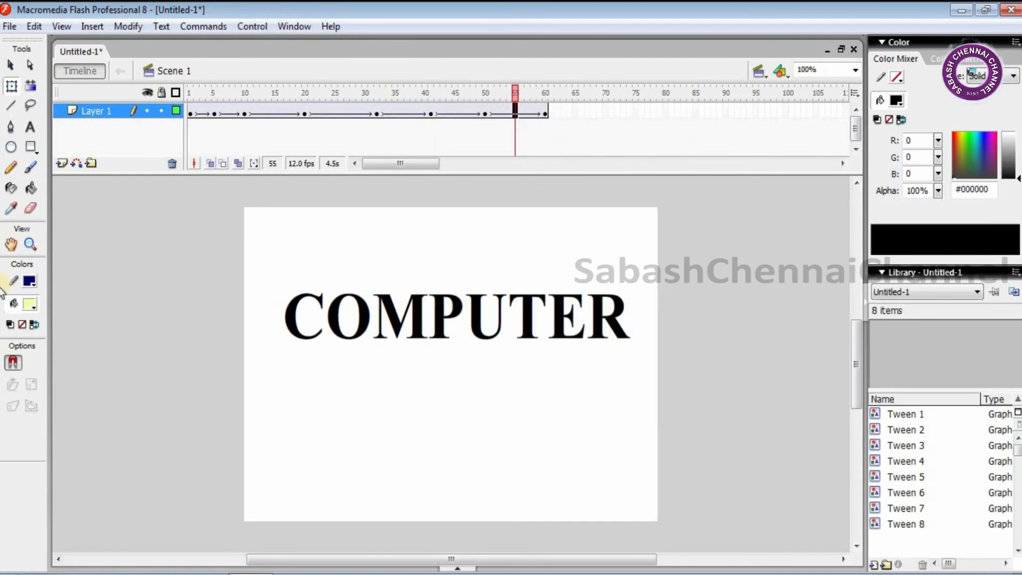
click(192, 113)
key(Return)
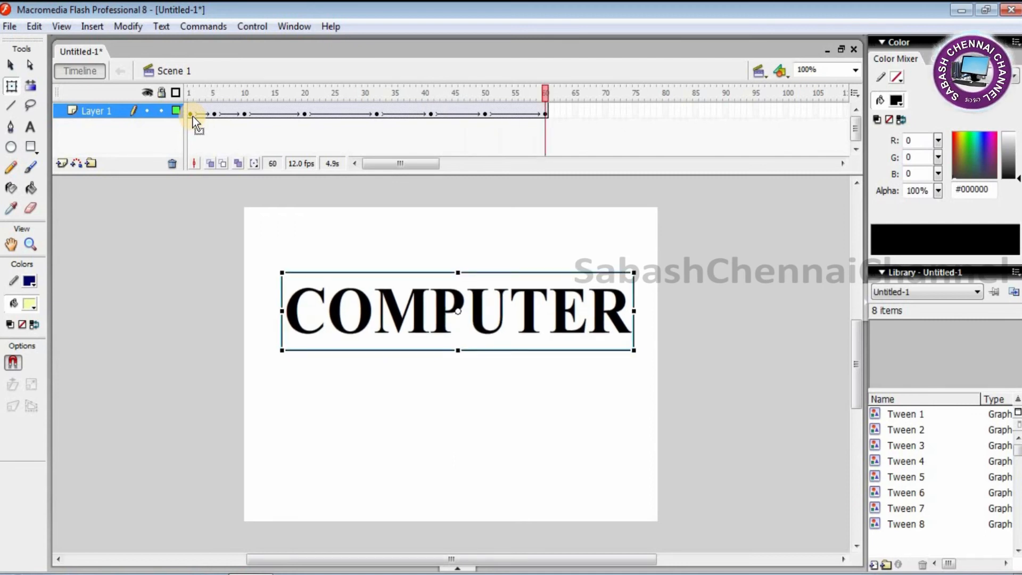
Step: Undo all the motion tweens so the keyframes hold separate letters again
key(ctrl+z)
key(ctrl+z)
key(ctrl+z)
key(ctrl+z)
key(ctrl+z)
key(ctrl+z)
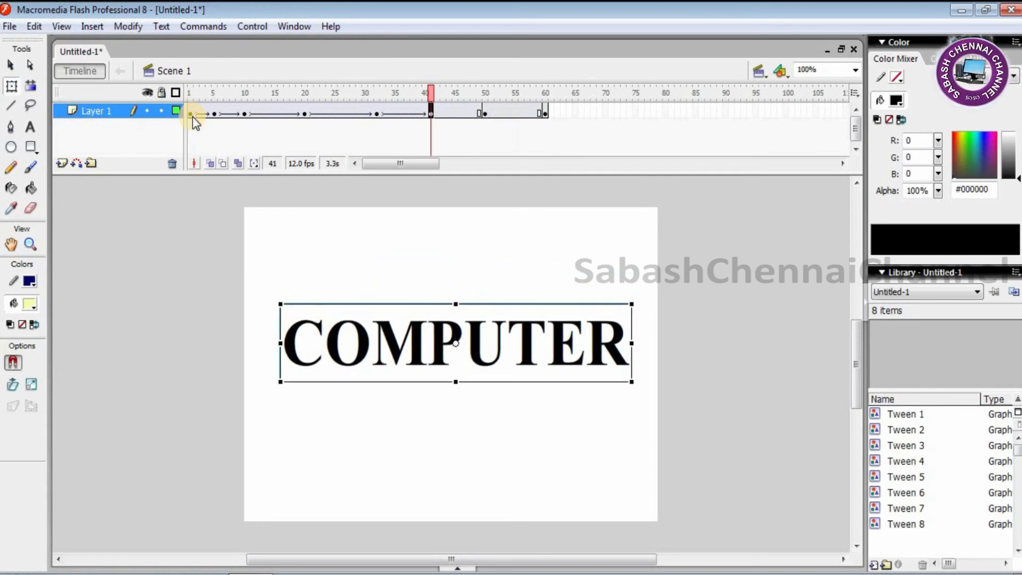
key(ctrl+z)
key(ctrl+z)
key(ctrl+z)
key(ctrl+z)
key(ctrl+z)
key(ctrl+z)
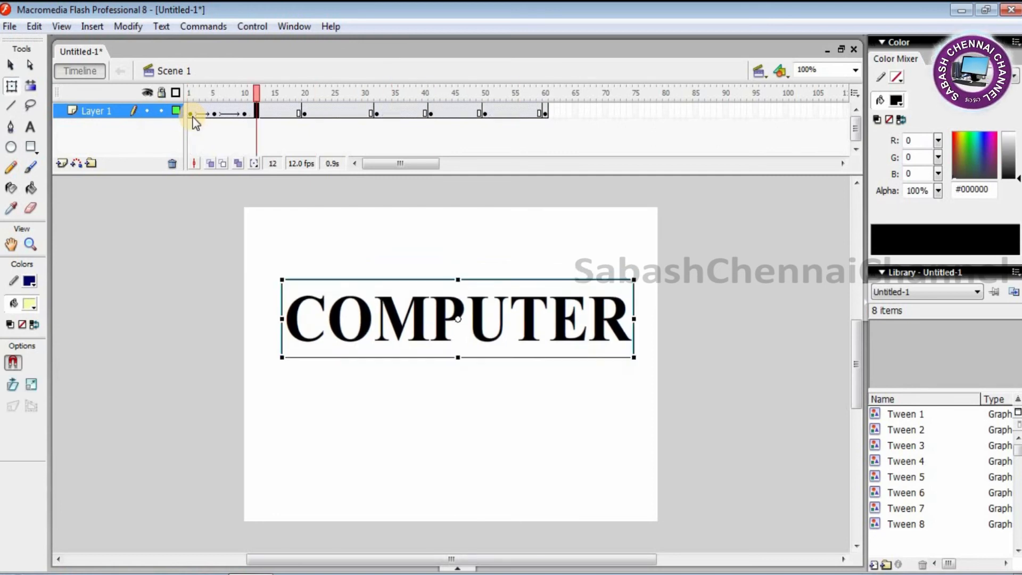
key(ctrl+z)
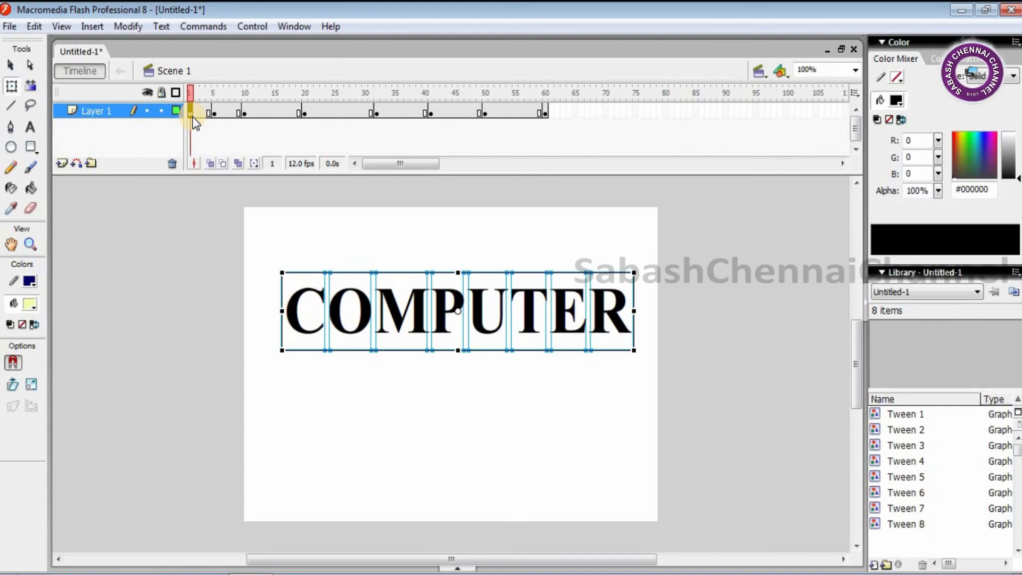
Step: Break the letters apart into shapes in the keyframes at frames 1, 5 and 10
click(215, 113)
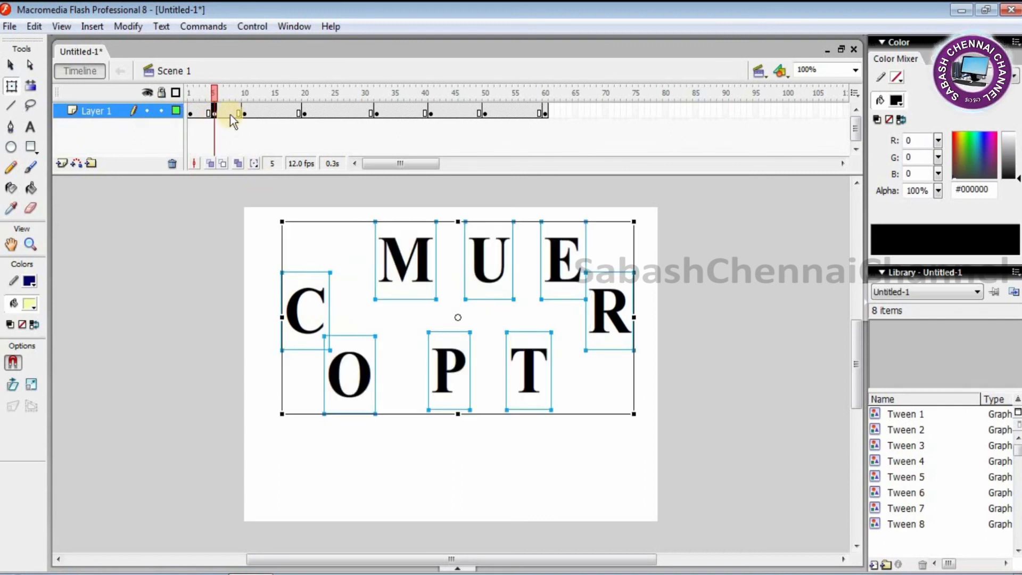
click(191, 114)
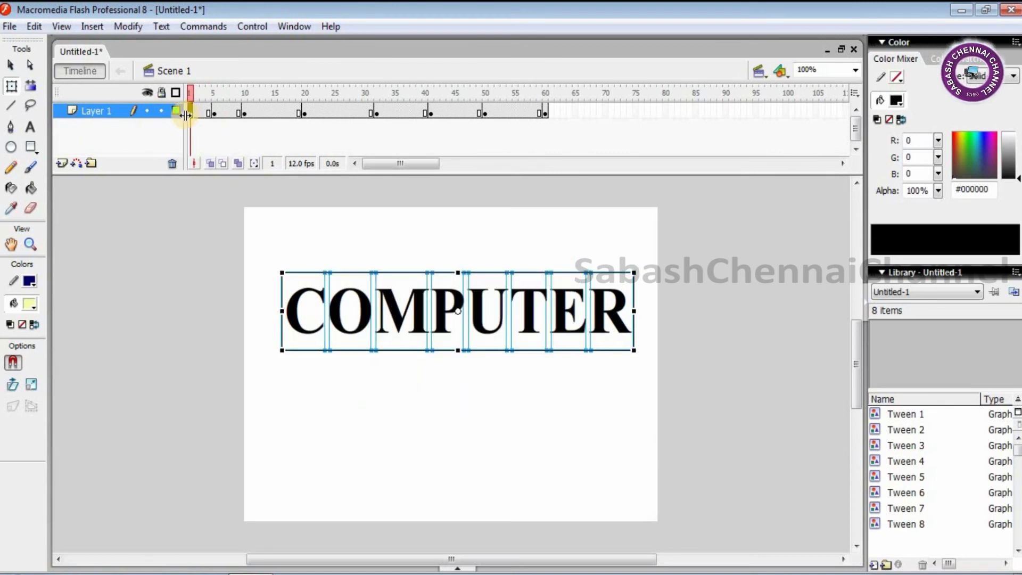
key(ctrl+b)
click(214, 113)
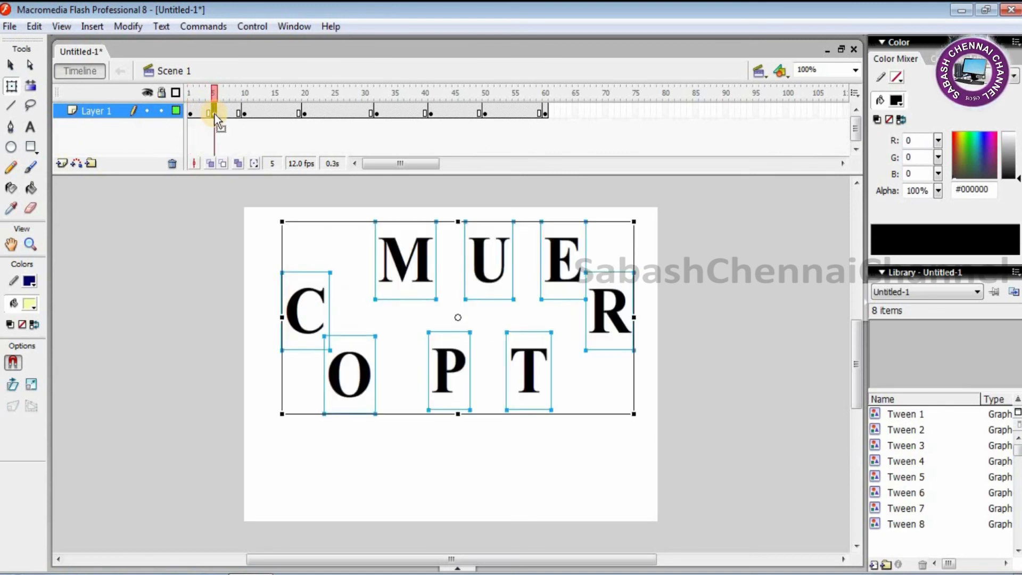
click(244, 113)
key(ctrl+b)
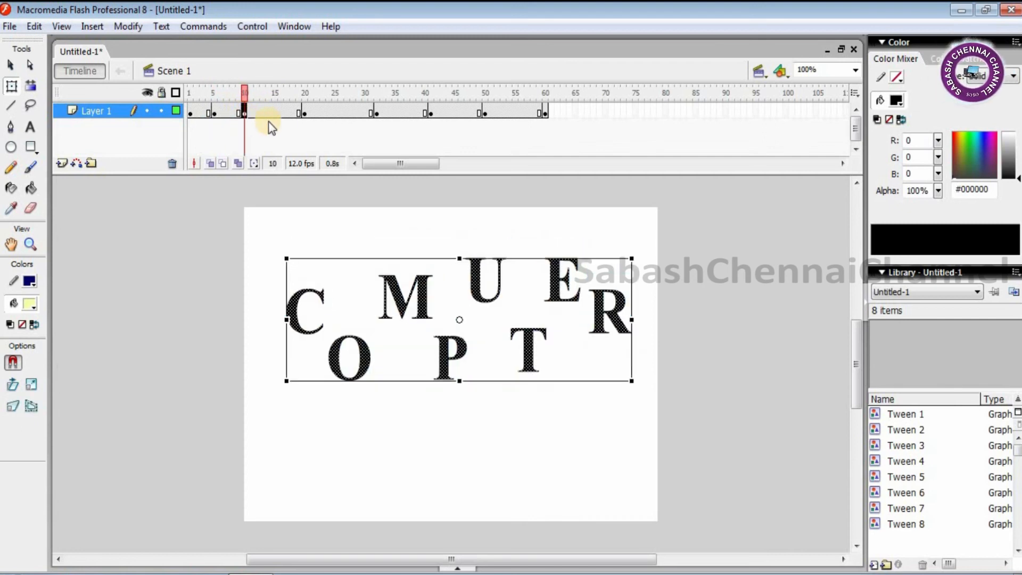
Step: Break the letters apart into shapes in the keyframes at frames 20, 32, 41, 50 and 60
click(305, 112)
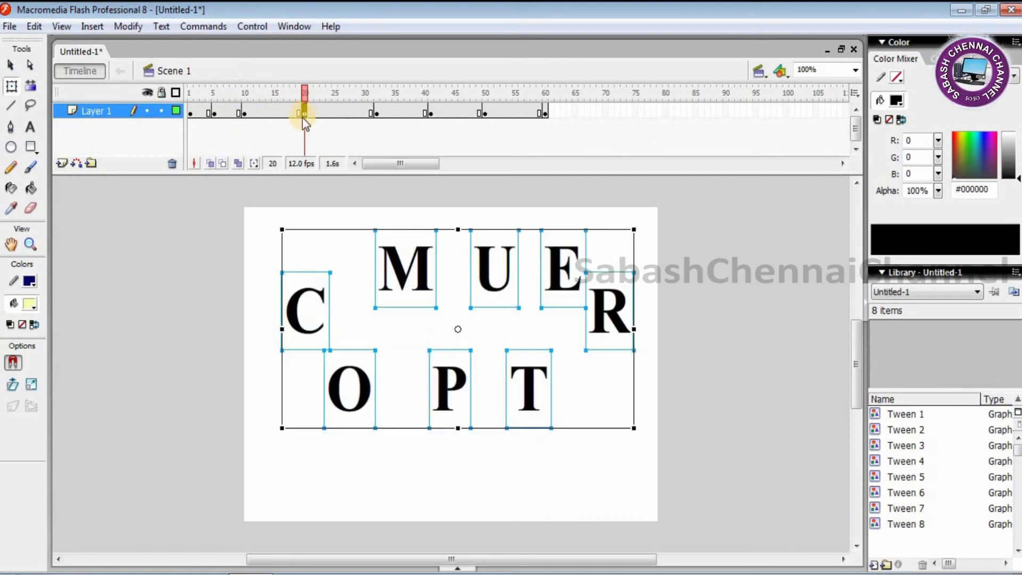
key(ctrl+b)
click(377, 113)
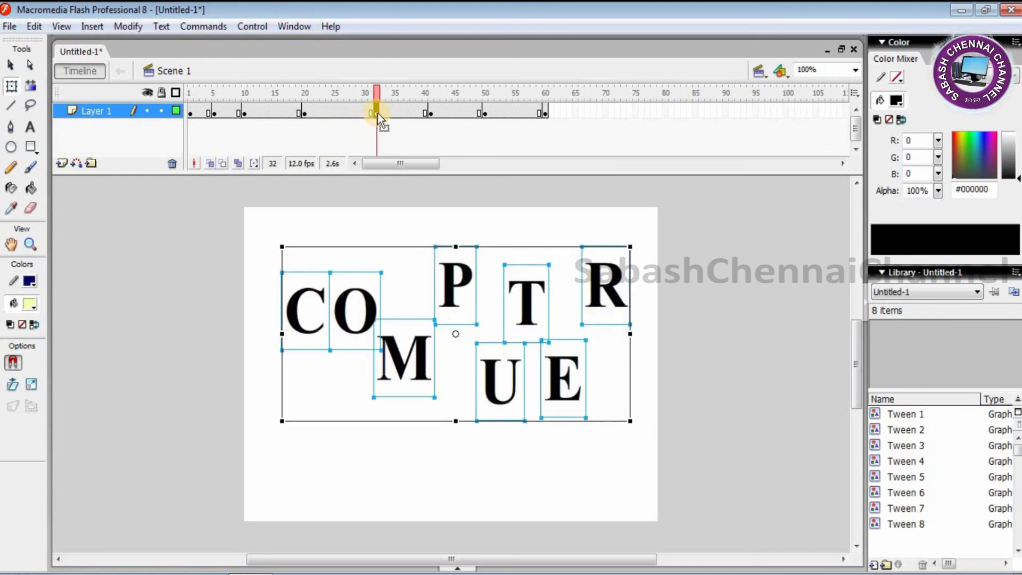
key(ctrl+b)
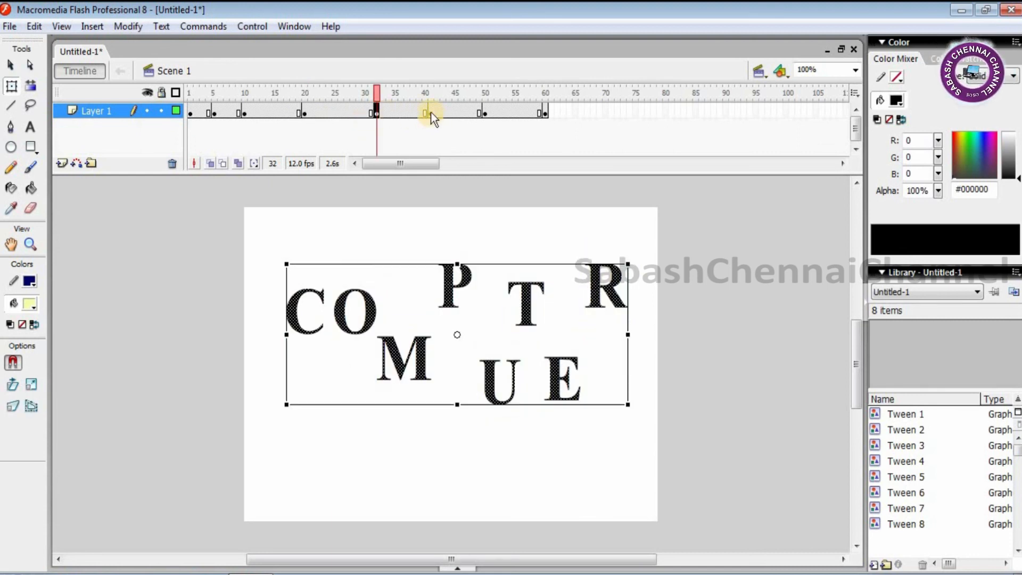
click(430, 112)
key(ctrl+b)
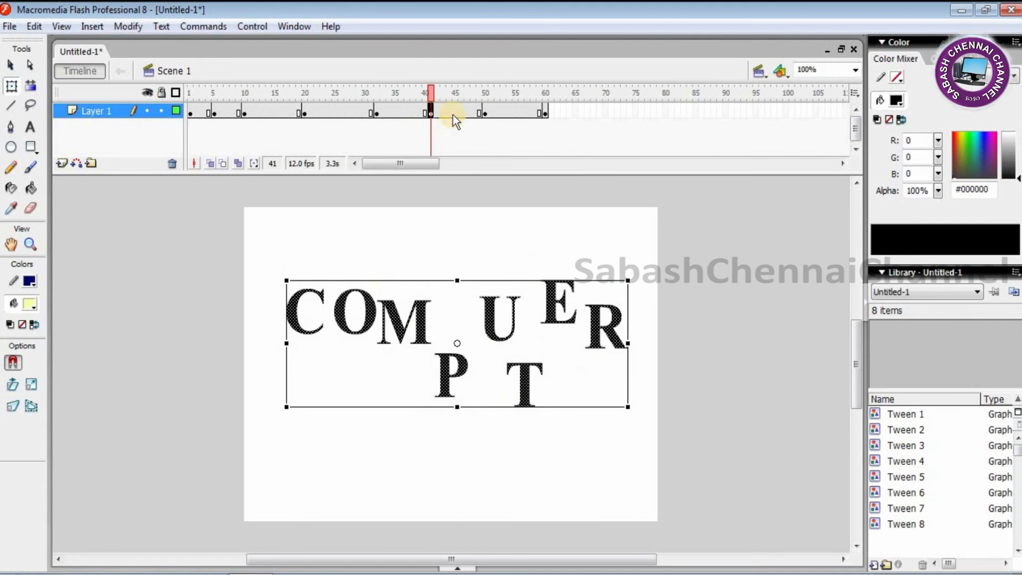
click(483, 113)
key(ctrl+b)
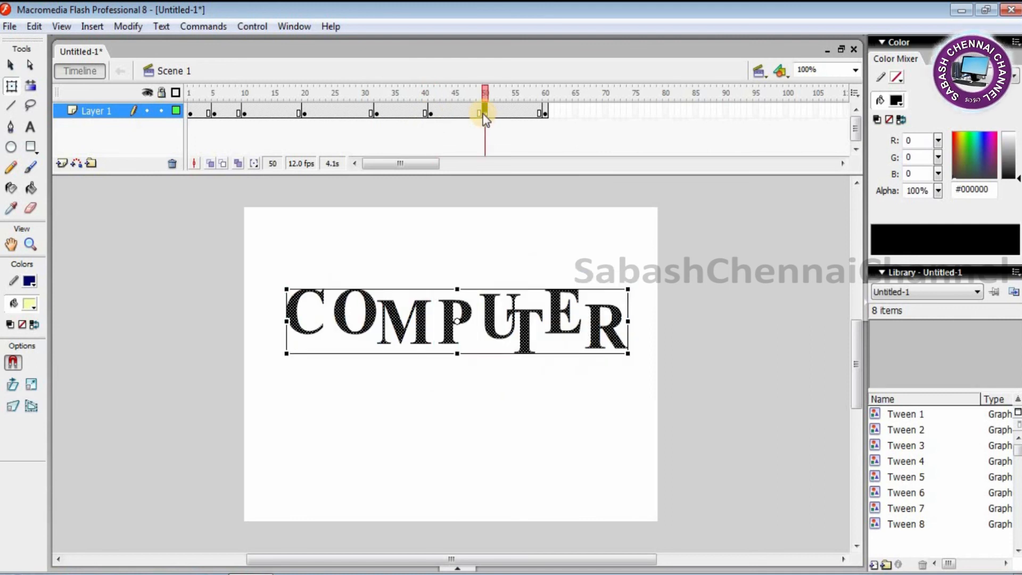
click(547, 111)
key(ctrl+b)
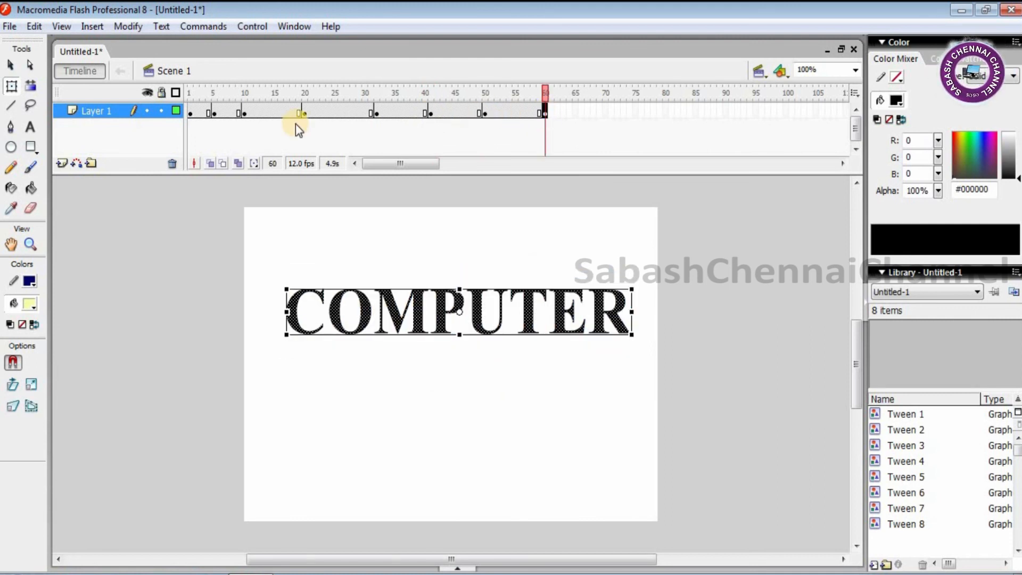
Step: Create motion tweens on the spans from frame 1 to 5 and 5 to 10, and play the animation from frame 1
click(198, 111)
right_click(198, 110)
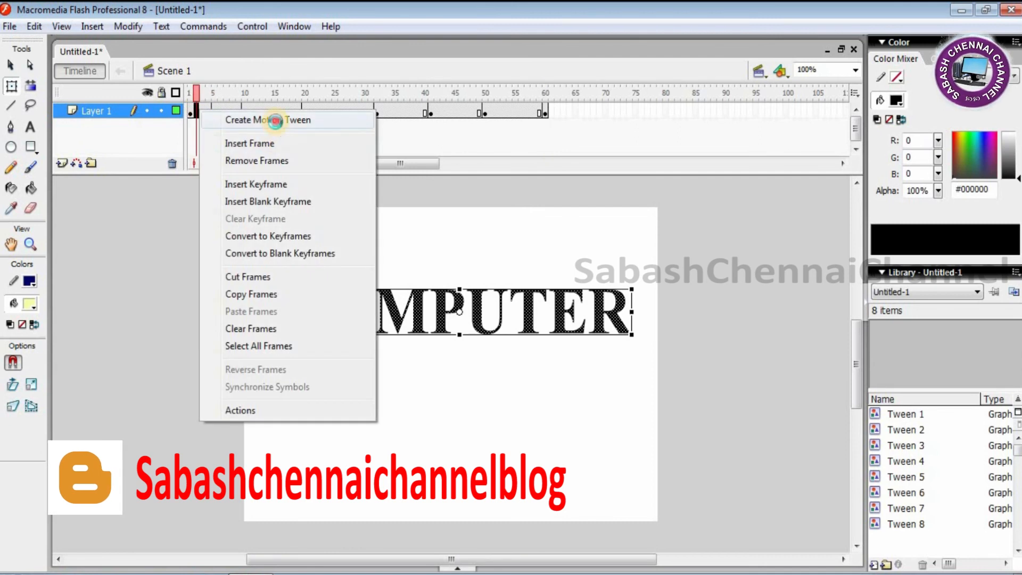
click(288, 118)
right_click(228, 112)
click(262, 122)
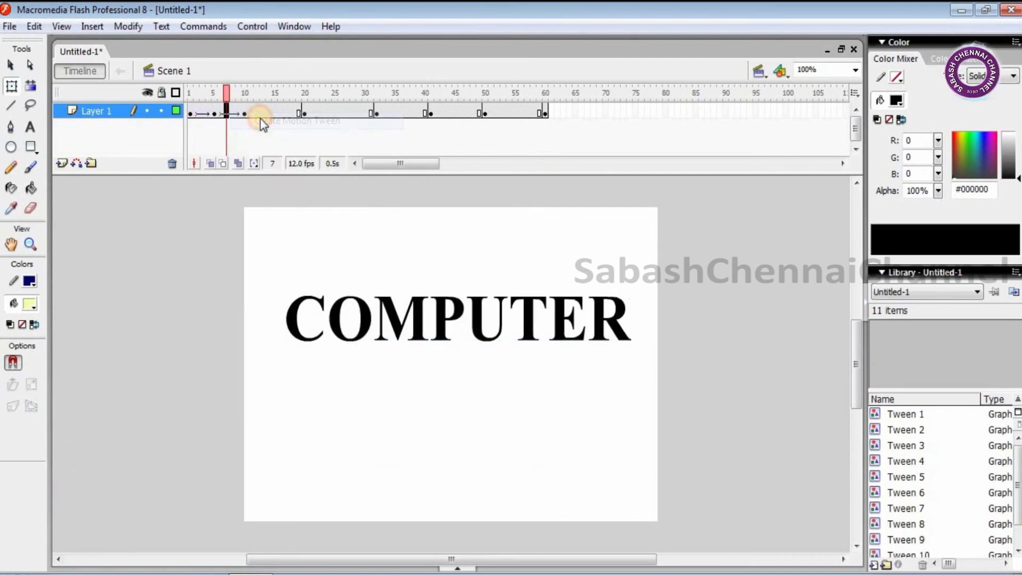
click(192, 115)
key(Return)
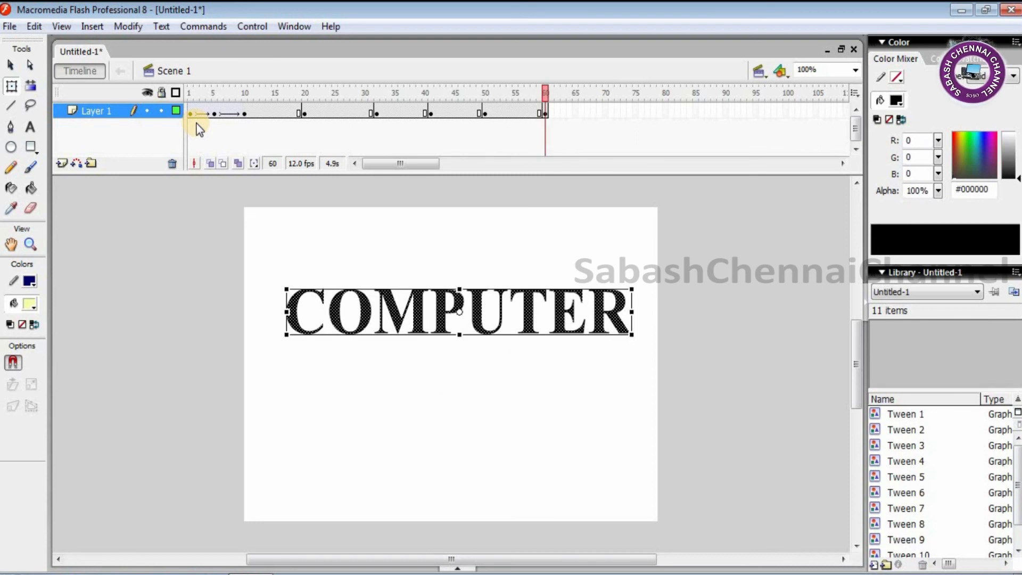
Step: Undo the motion tweens on the spans from frame 1 to 5 and 5 to 10
key(ctrl+alt+r)
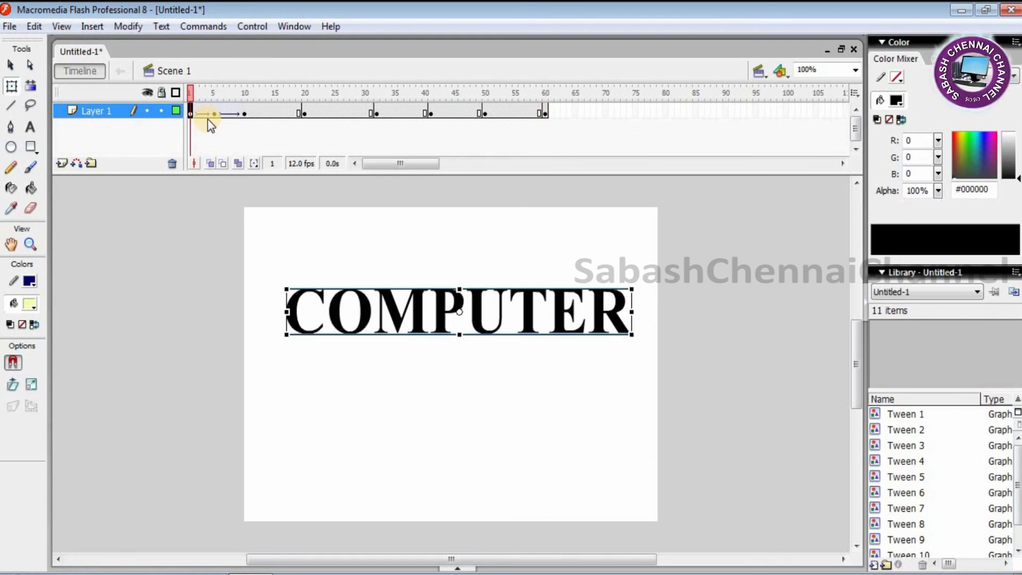
key(ctrl+z)
key(ctrl+z)
key(ctrl+z)
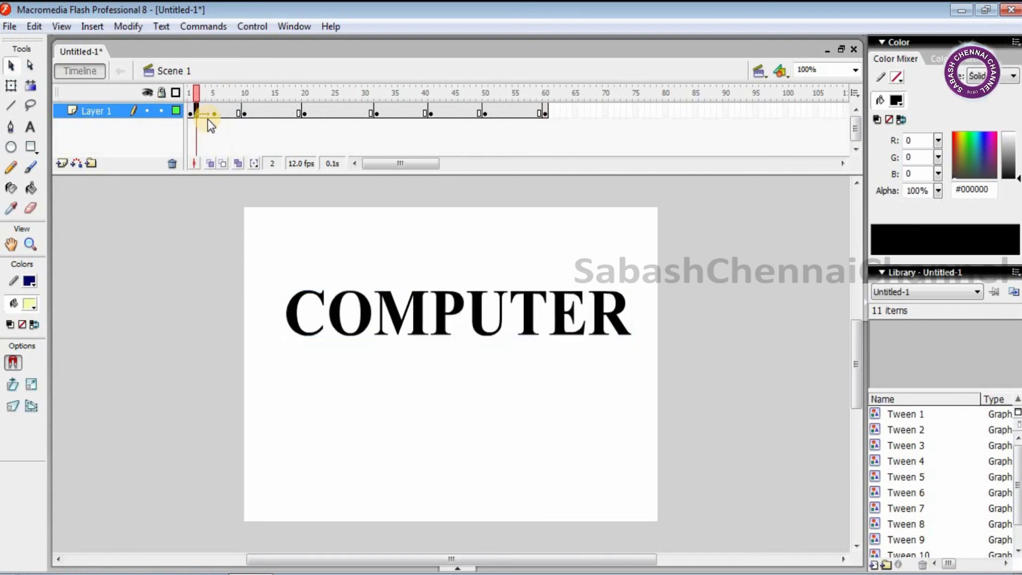
key(ctrl+z)
Step: Play the untweened COMPUTER animation from frame 1 through frame 60 and deselect the lettering
click(192, 116)
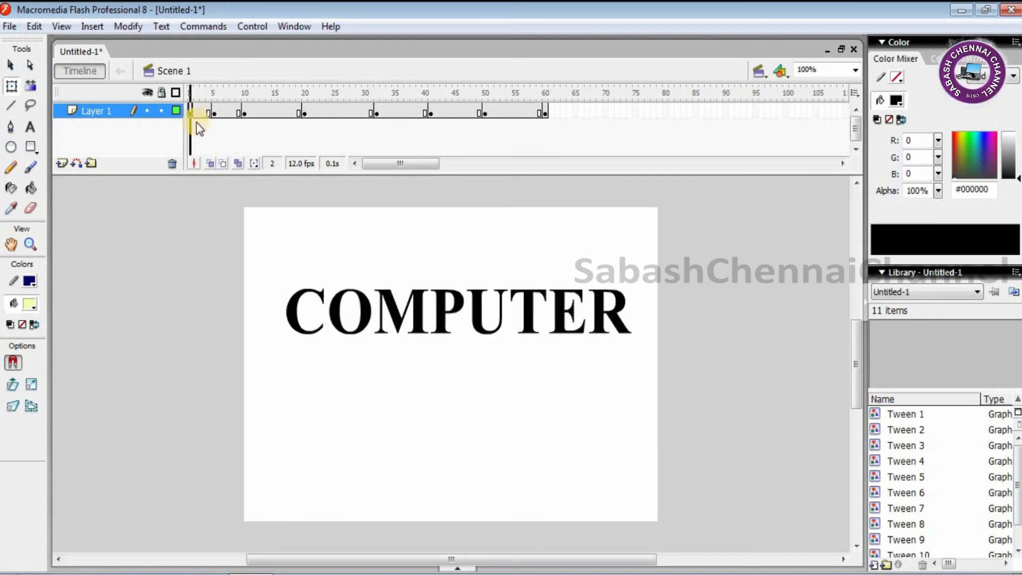
key(Return)
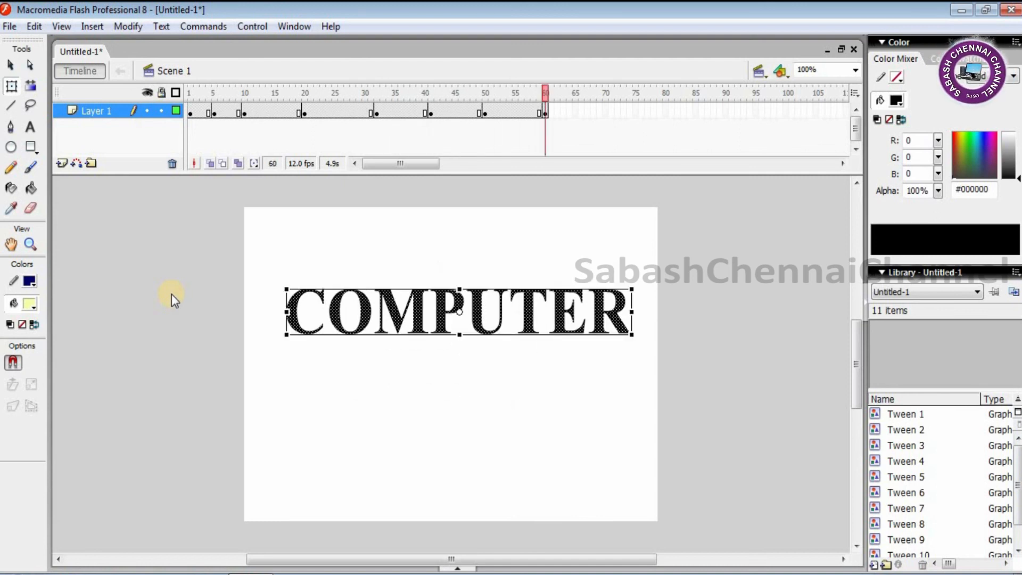
click(455, 429)
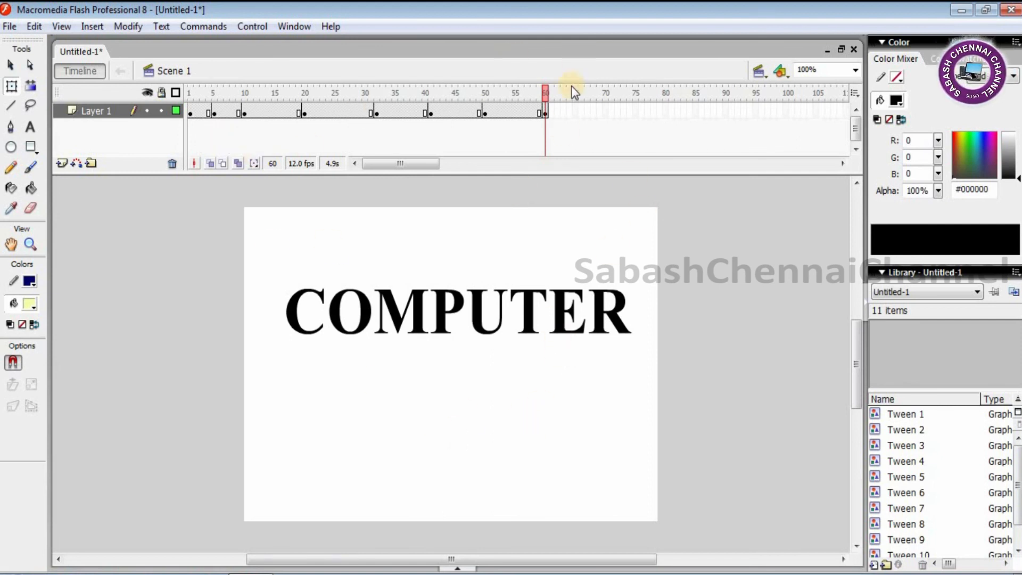
Step: Remove all frames after frame 1 from Layer 1, keeping only the first keyframe with the COMPUTER lettering, and deselect the artwork
drag(570, 114, 228, 107)
right_click(228, 107)
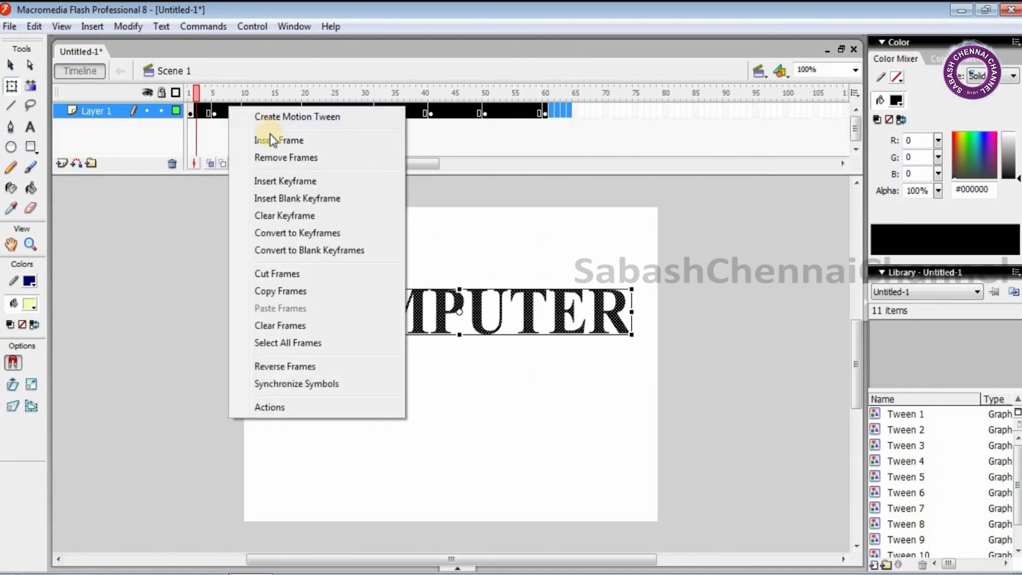
click(285, 157)
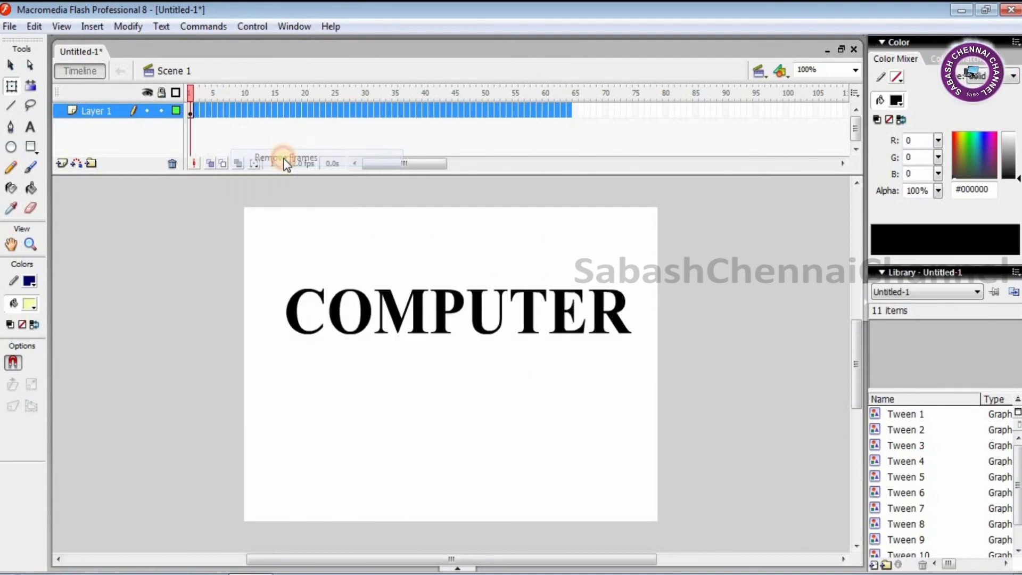
click(191, 111)
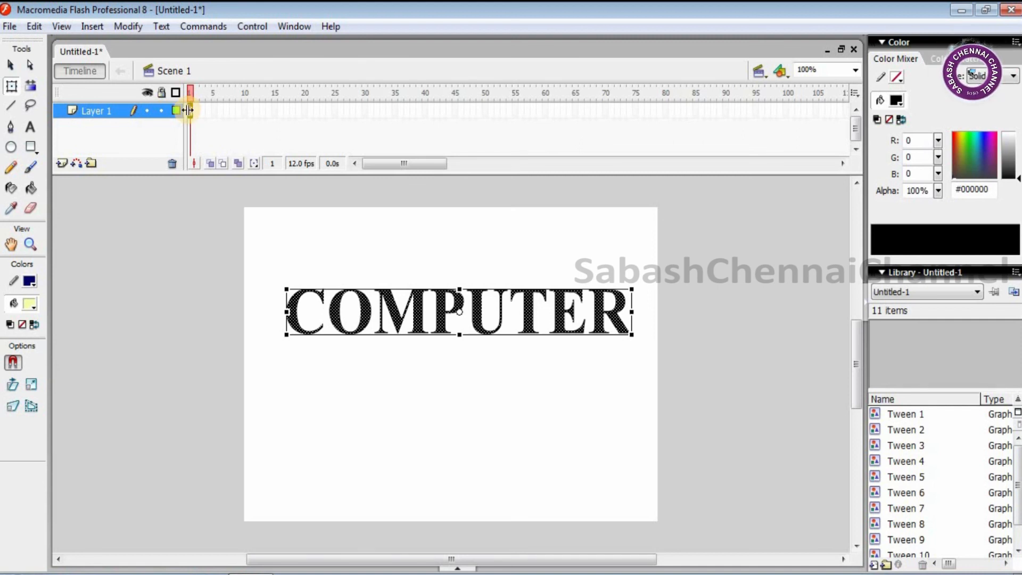
drag(189, 111, 193, 115)
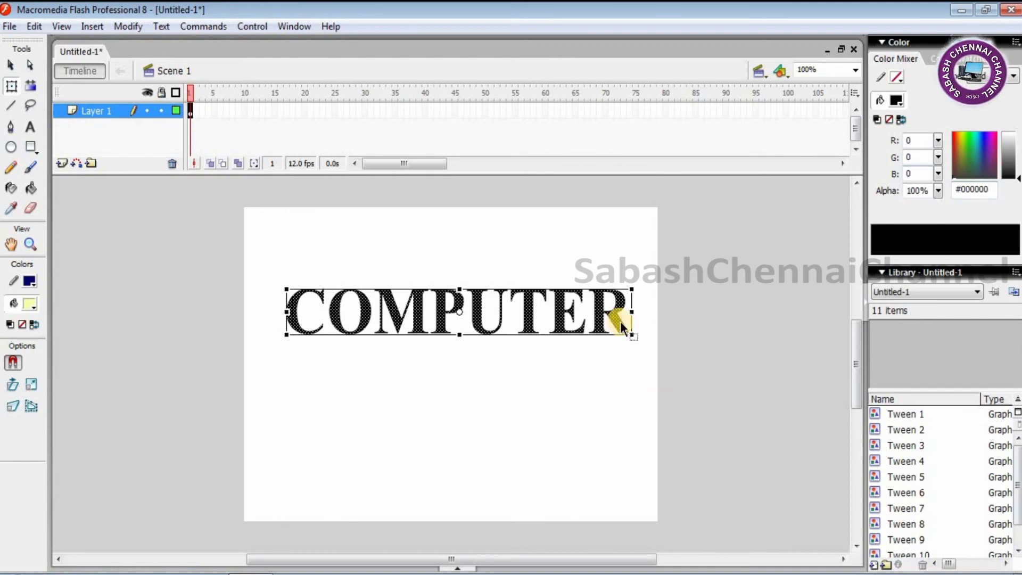
click(546, 384)
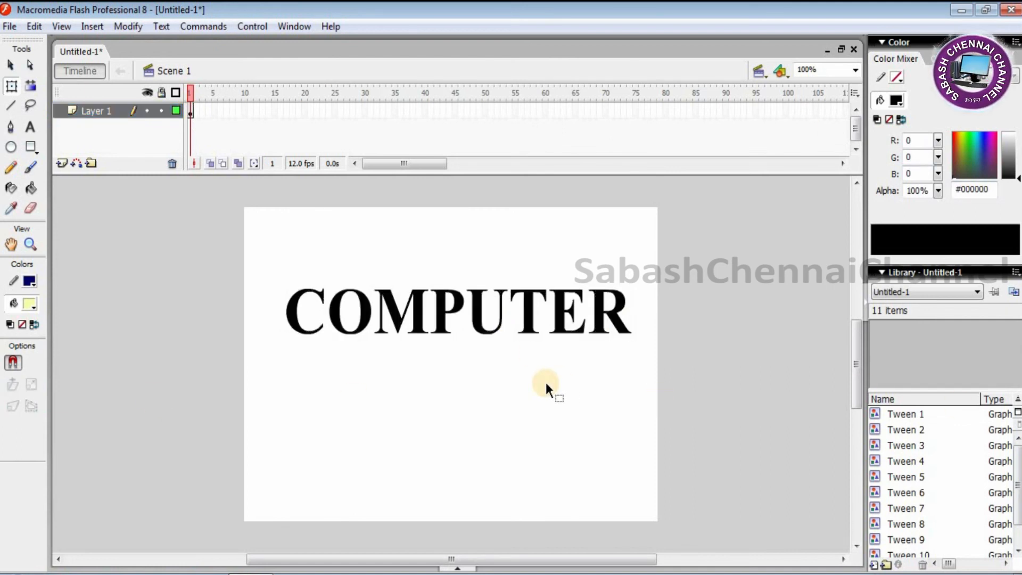